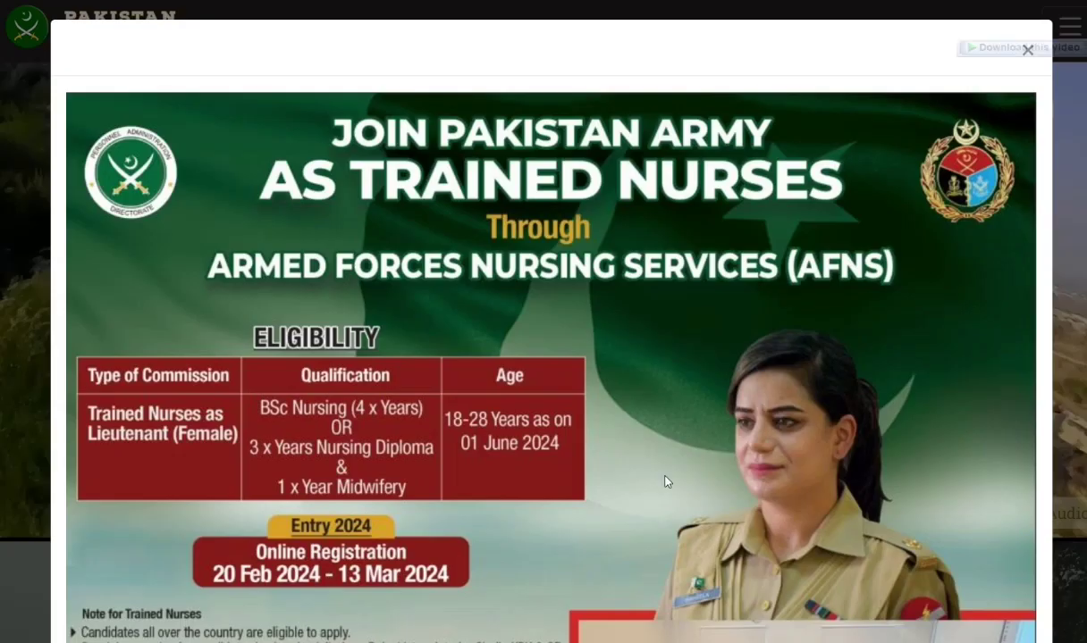
Read through the trained nurses recruitment poster for eligibility, registration dates and notes, and close it.
scroll(665, 483, down, 5)
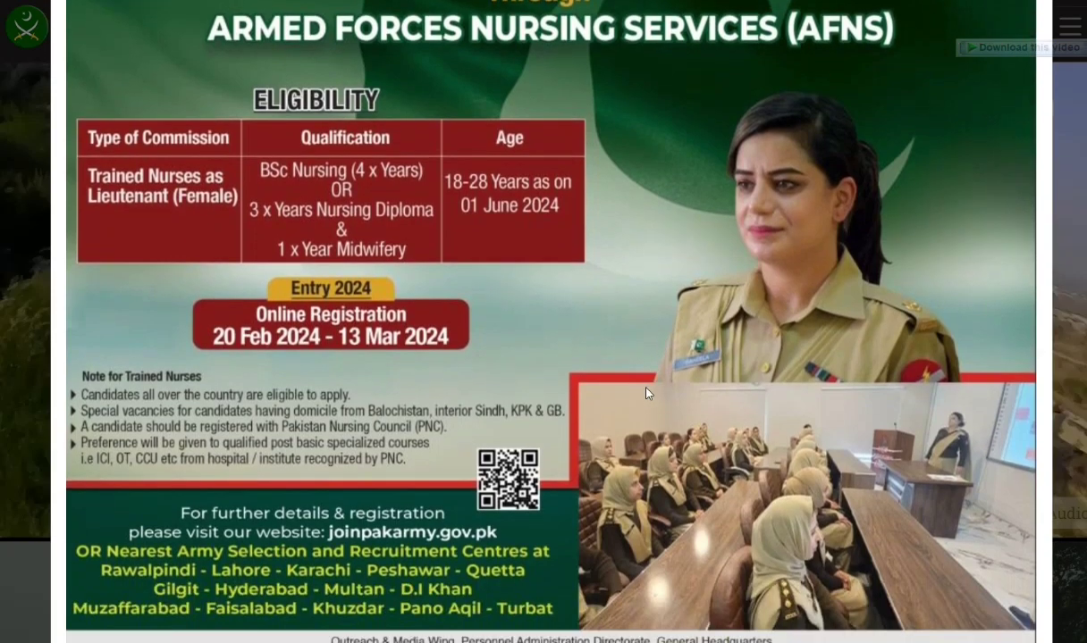
scroll(635, 396, up, 5)
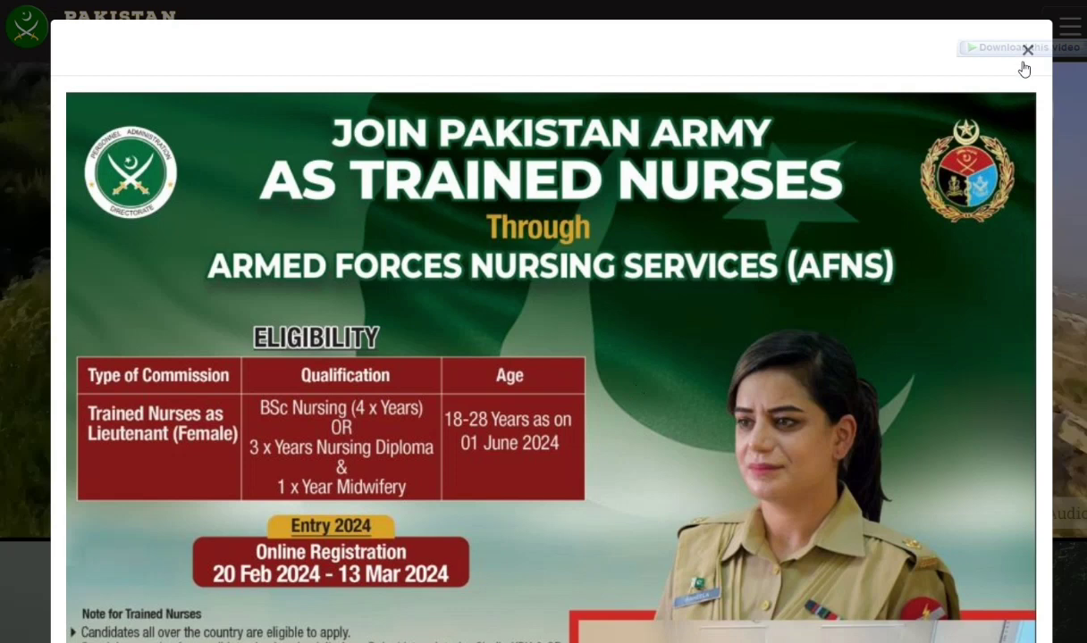
scroll(786, 268, down, 3)
scroll(806, 295, up, 3)
scroll(866, 315, down, 1)
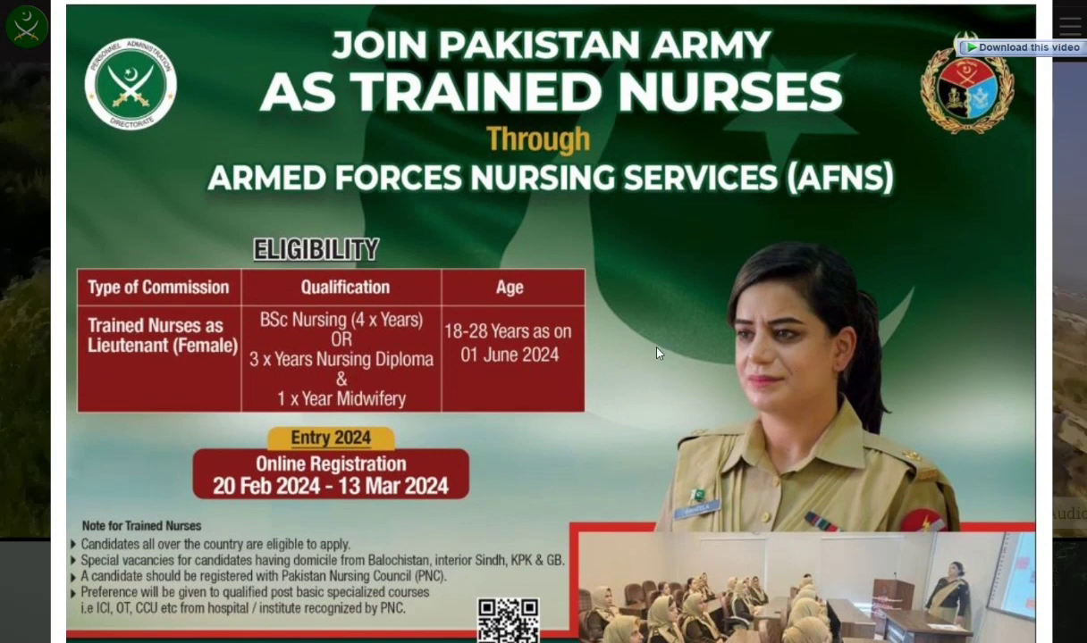
scroll(652, 351, down, 2)
scroll(496, 325, up, 3)
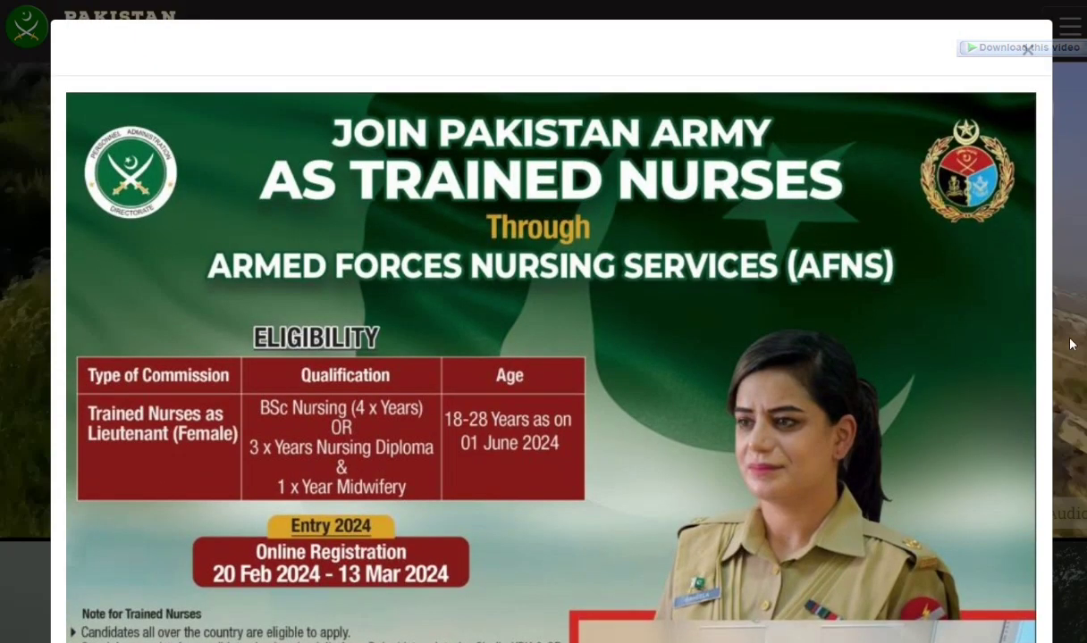
click(1071, 344)
Enlarge the Armed Forces Nursing Services poster from the course cards, review its eligibility table and close it.
scroll(330, 333, down, 5)
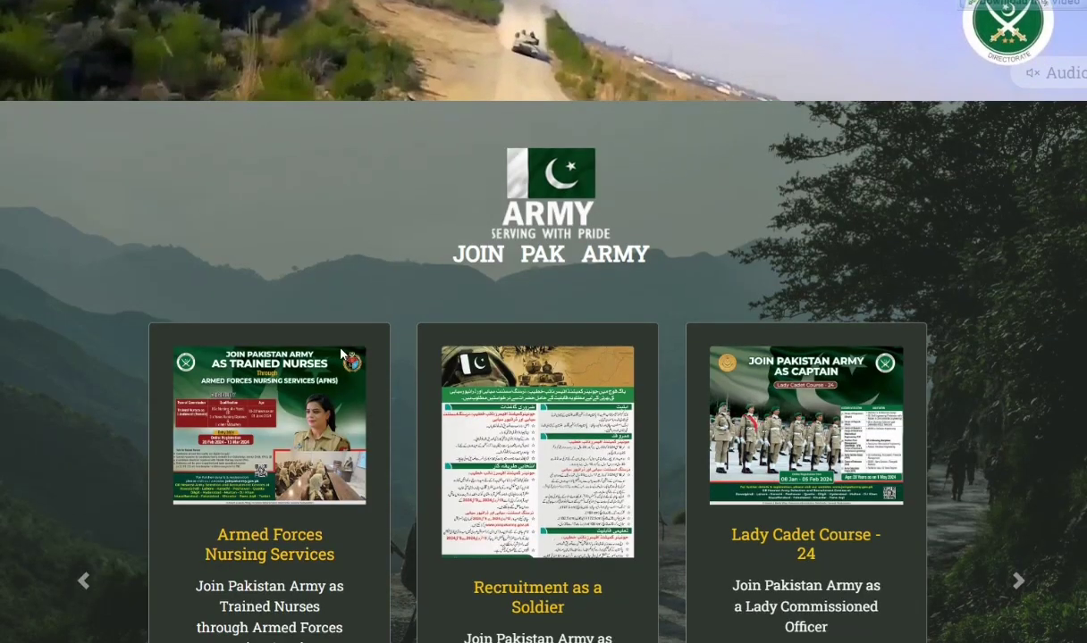
scroll(340, 355, down, 3)
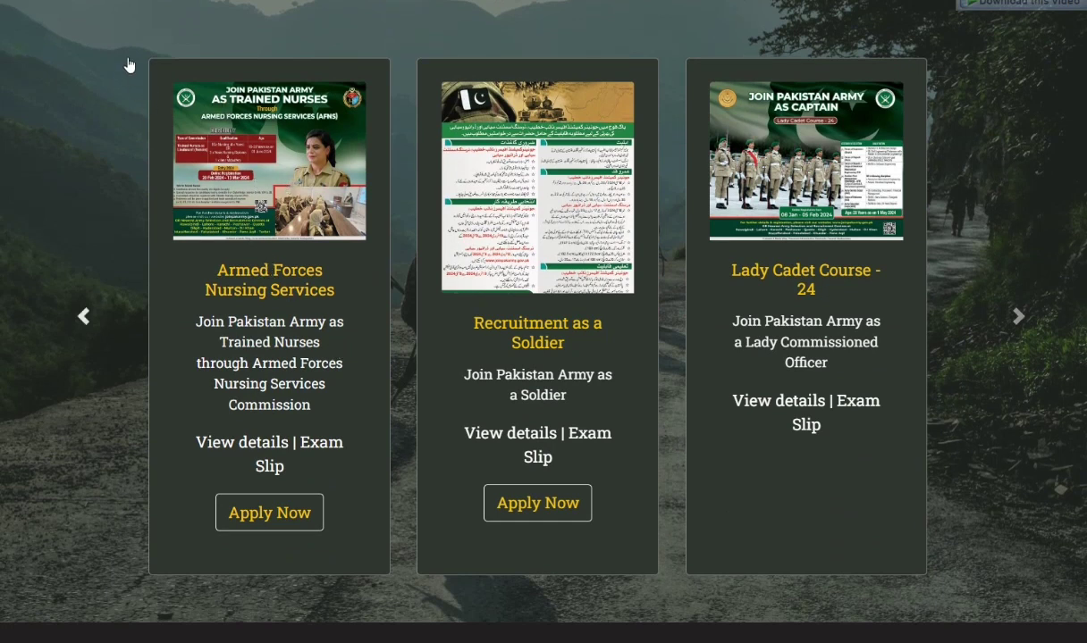
click(247, 165)
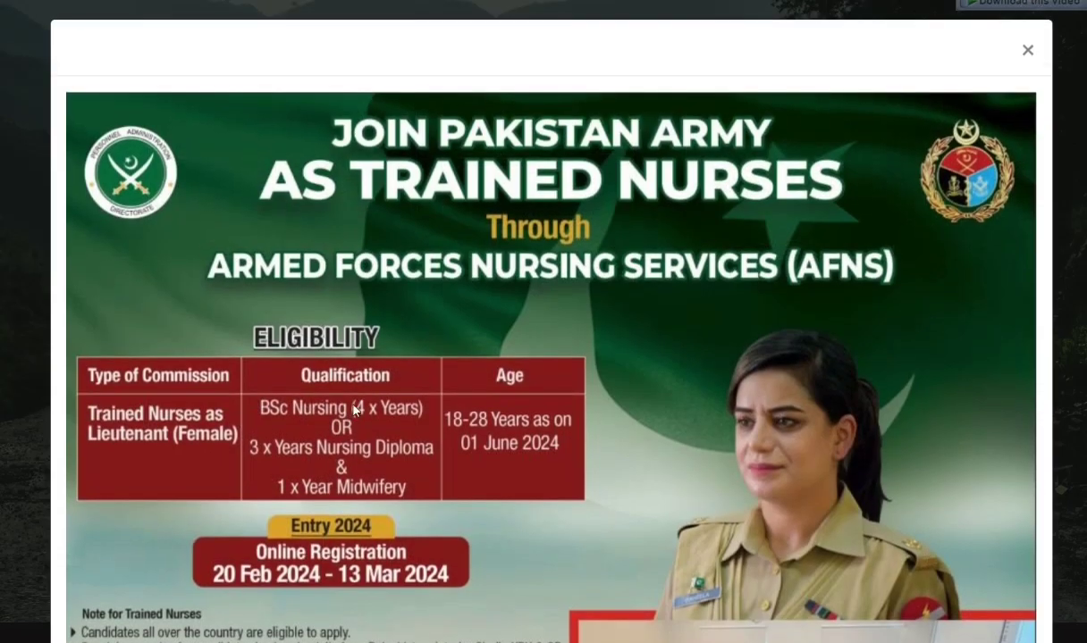
scroll(355, 410, down, 2)
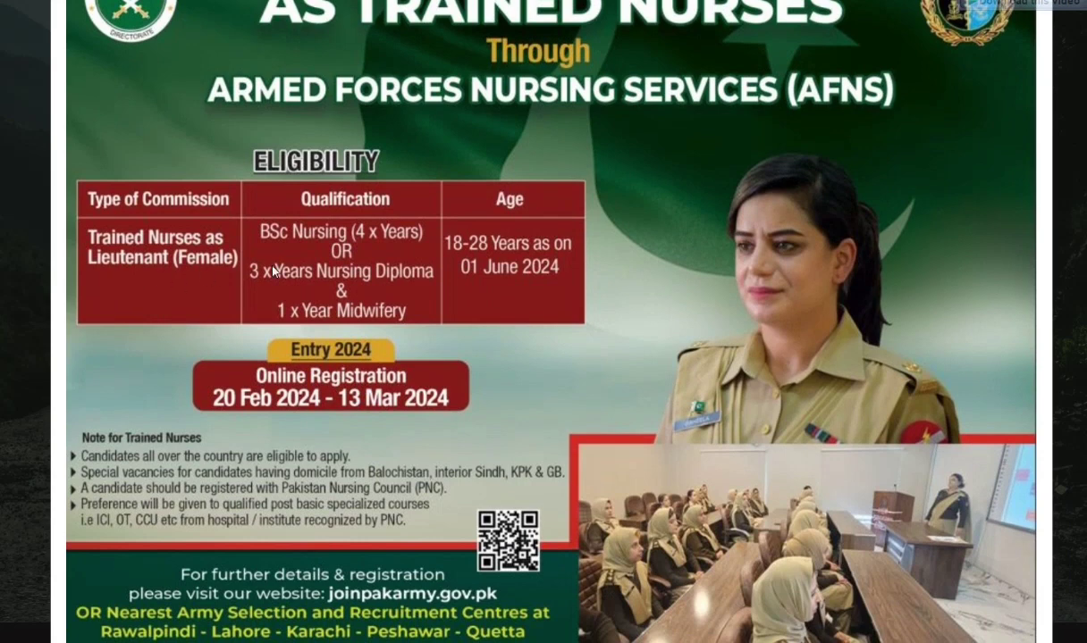
click(26, 388)
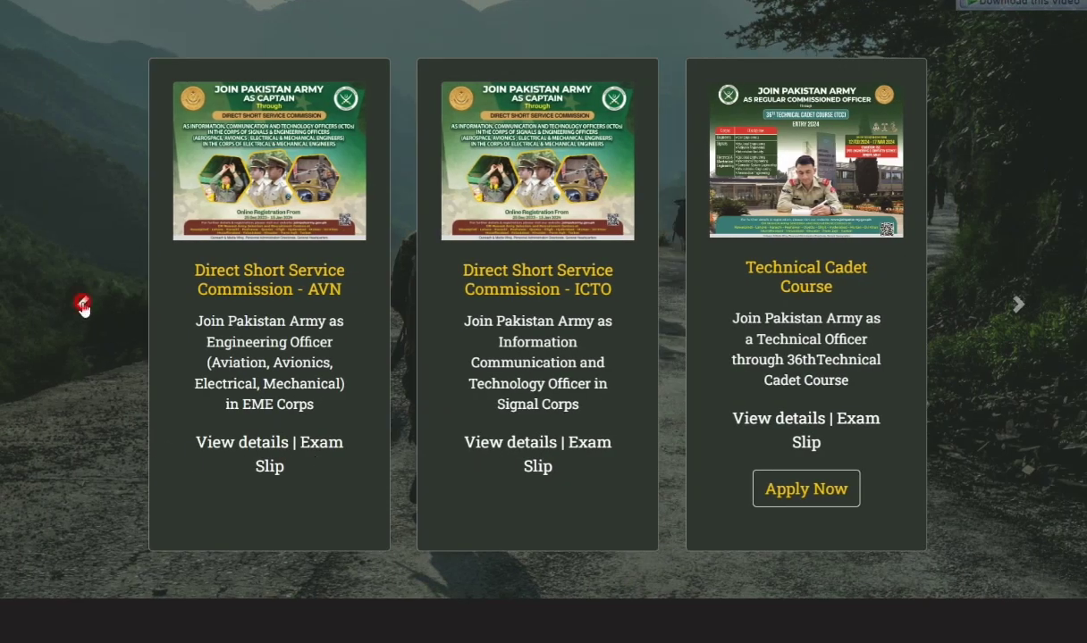
Open the Armed Forces Nursing Services course details and review the age, marital status, gender, height, weight and nationality prerequisites.
click(82, 307)
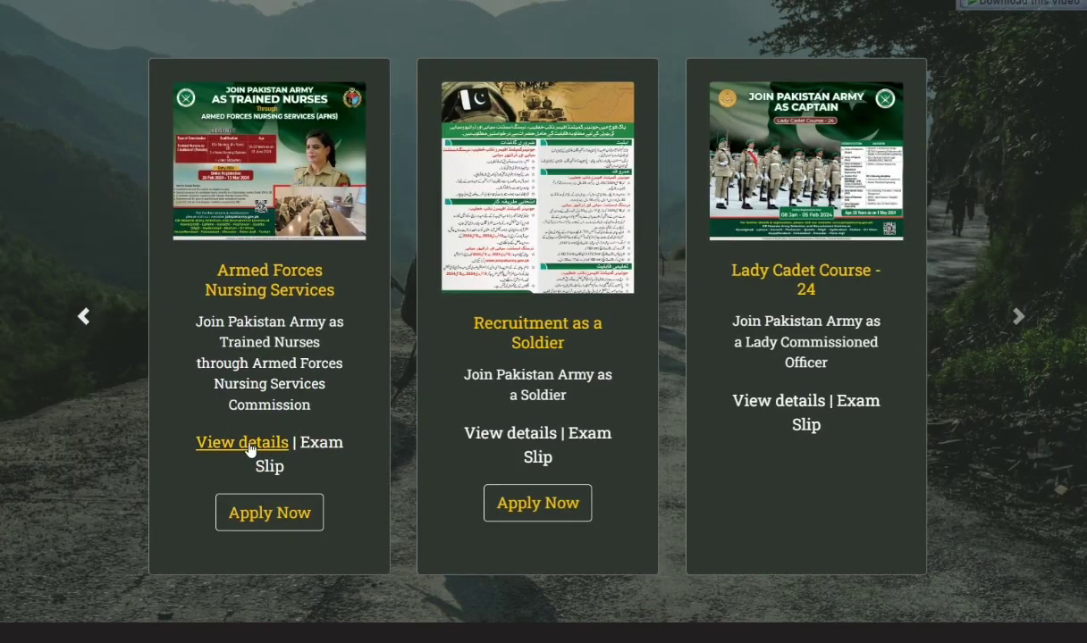
click(215, 459)
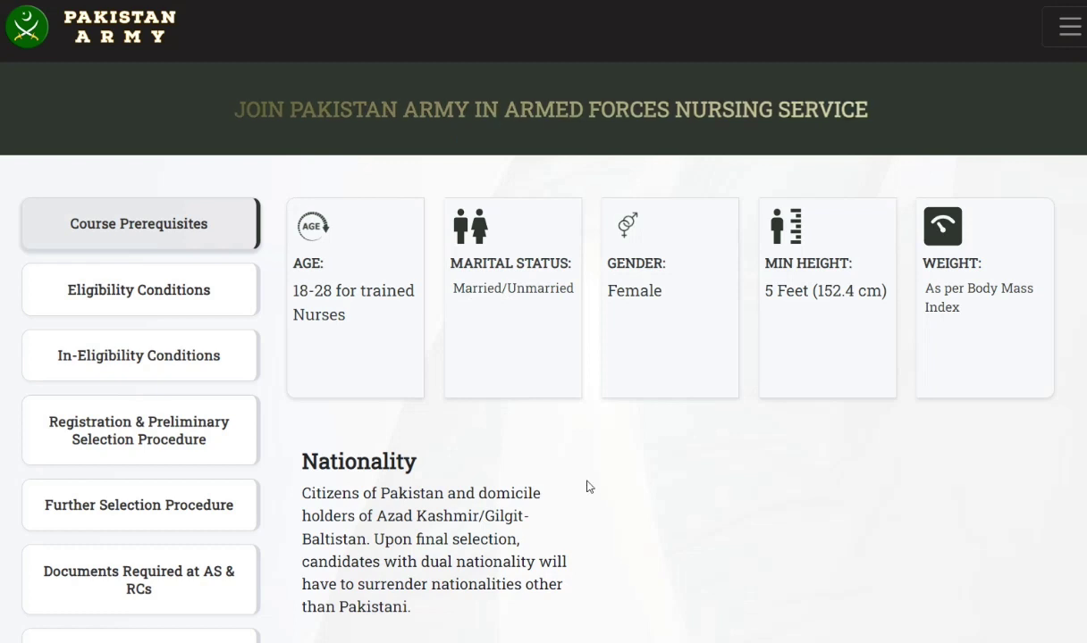
scroll(598, 442, down, 1)
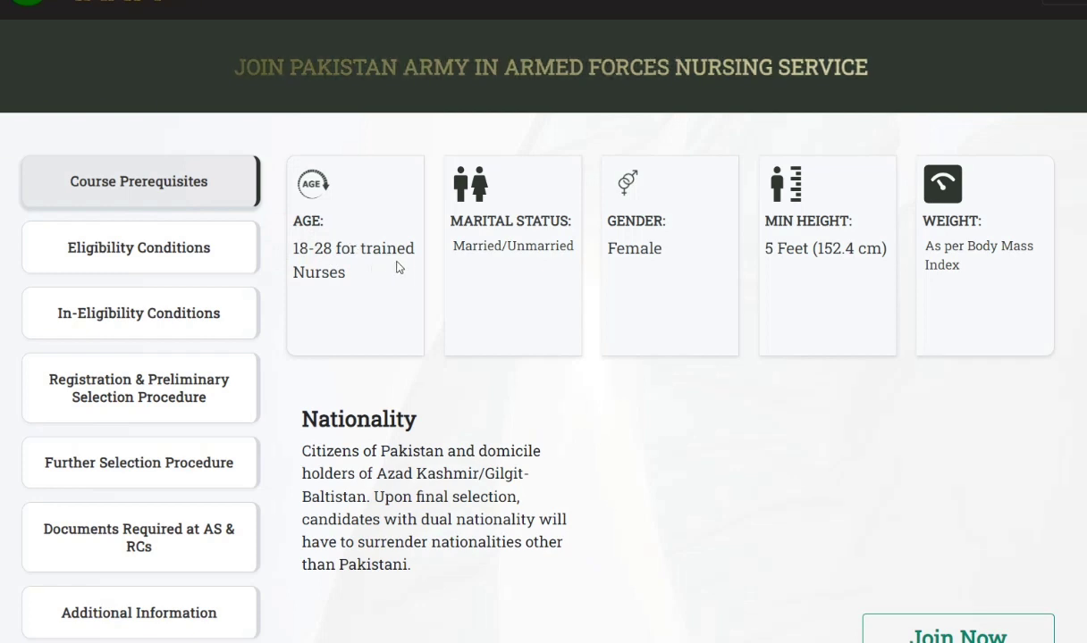
click(460, 247)
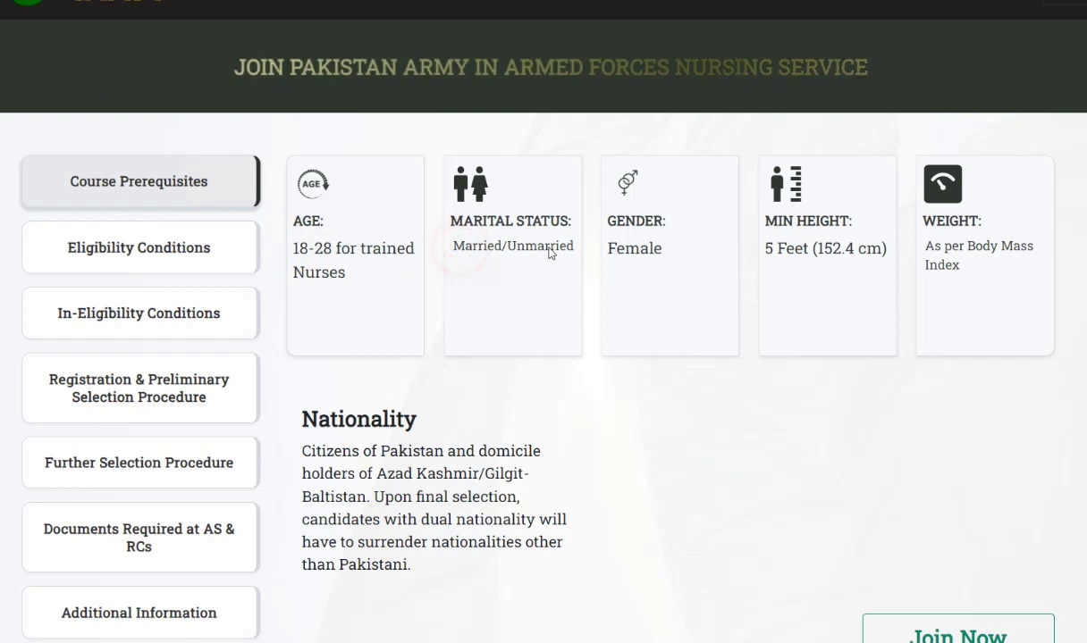
click(609, 251)
click(938, 263)
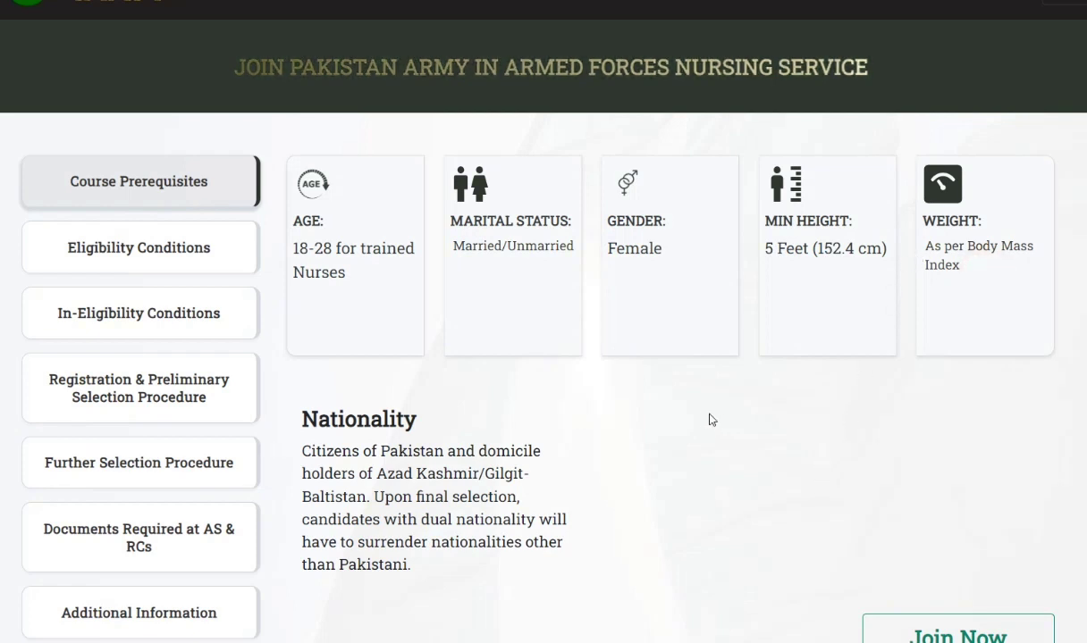
click(315, 452)
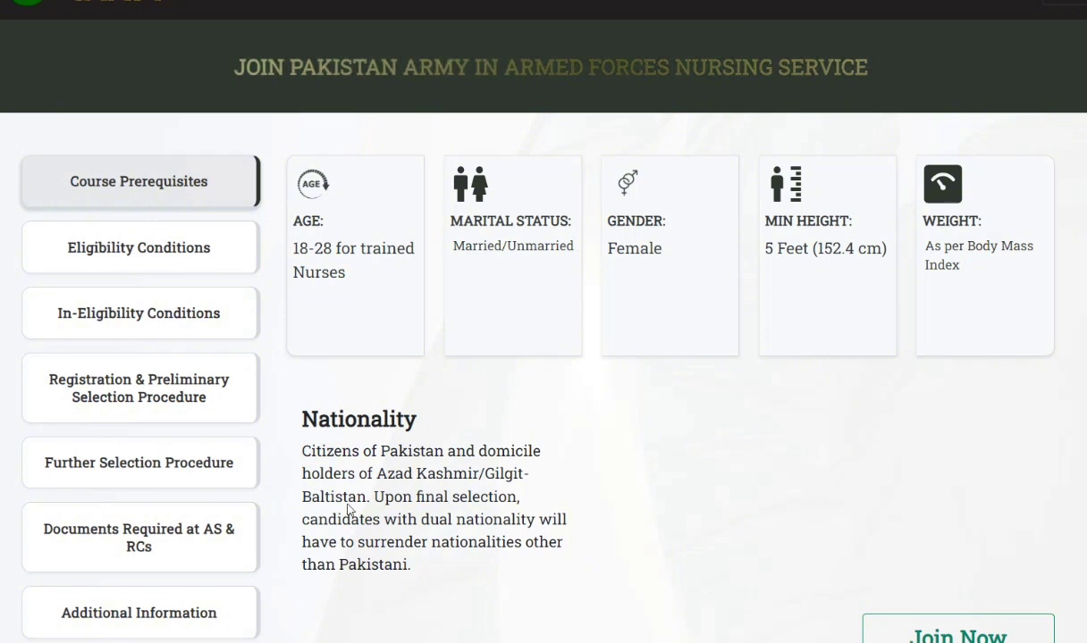
Review the eligibility conditions, including qualification and PNC registration, and the in-eligibility conditions of the nursing course.
click(174, 252)
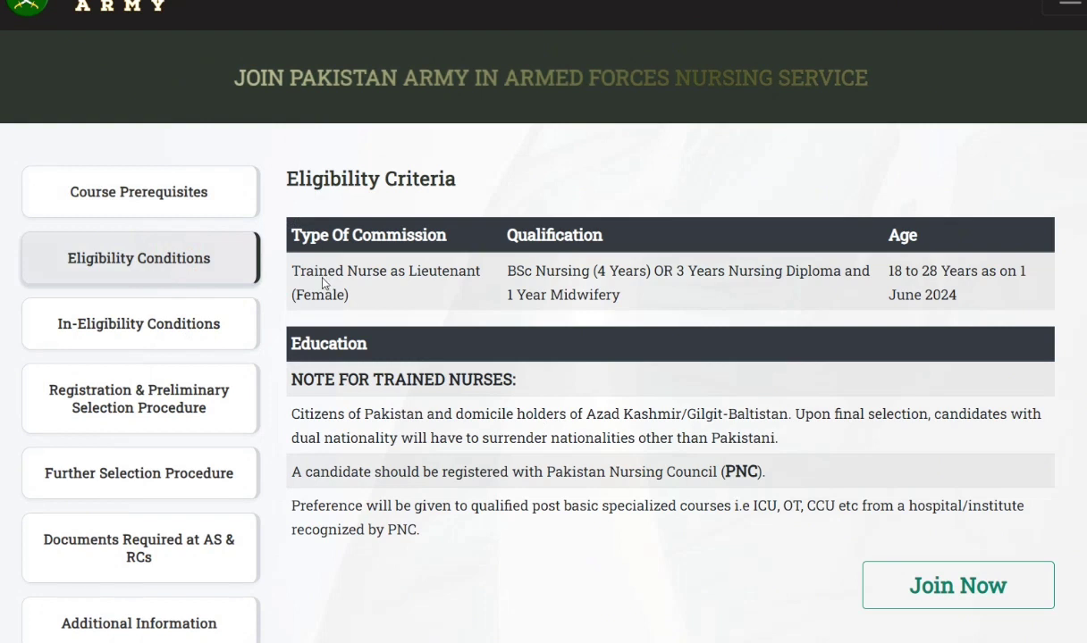
click(292, 266)
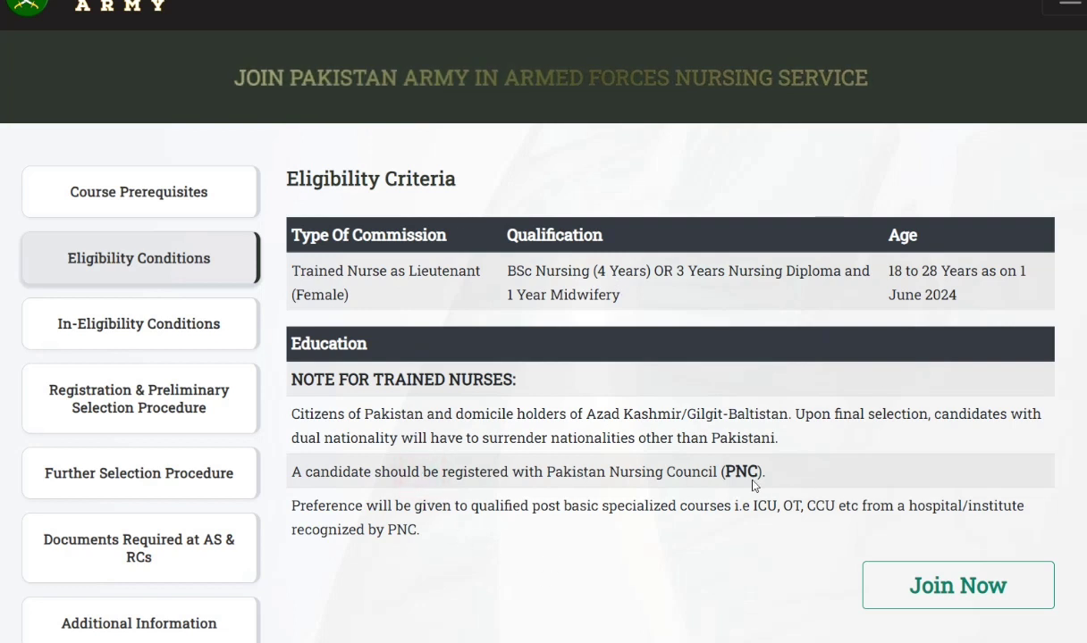
click(724, 473)
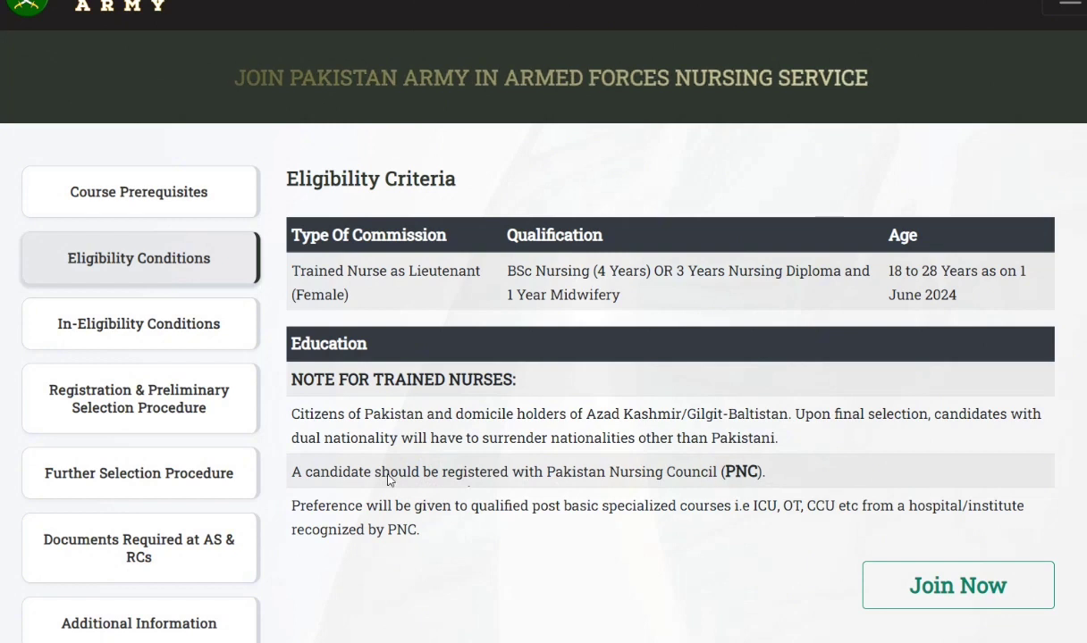
click(135, 324)
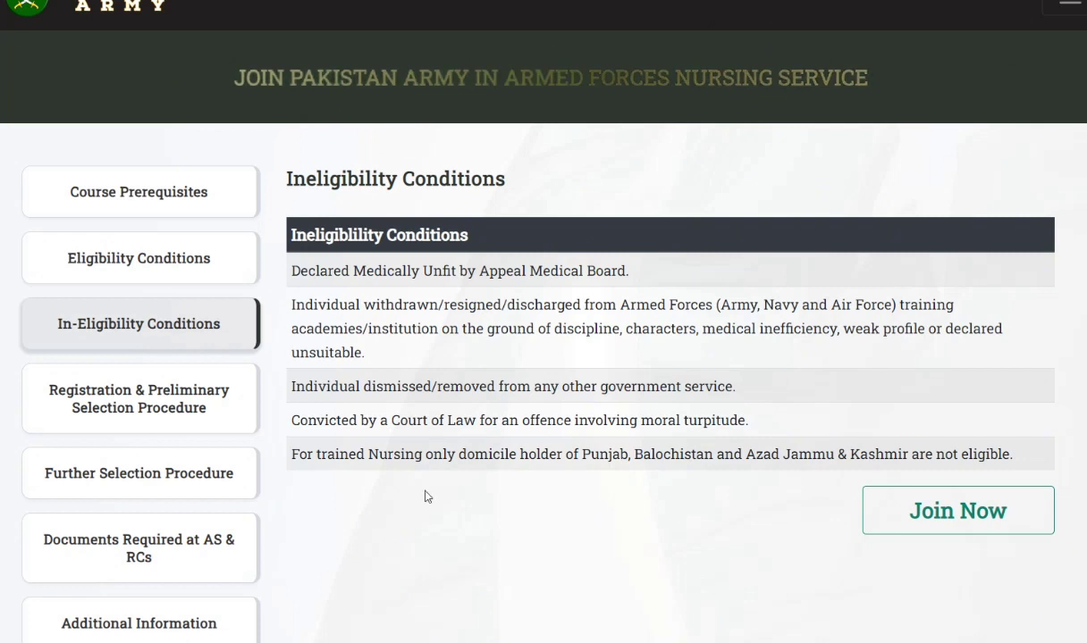
click(478, 309)
Review the course's registration and selection procedures and the documents required at the AS & RCs.
click(161, 418)
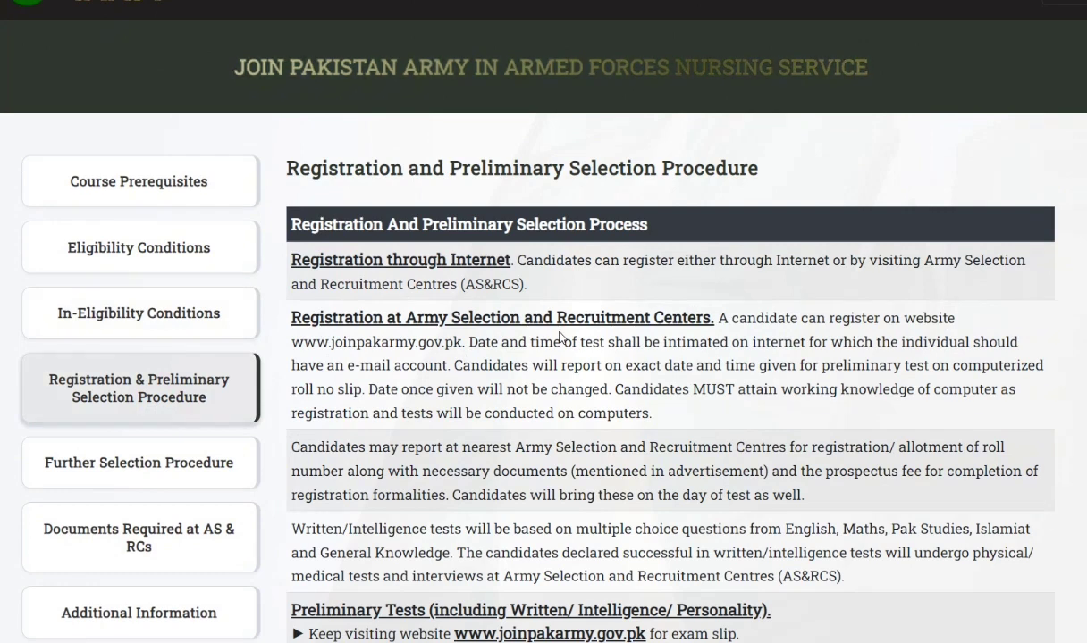
scroll(560, 337, down, 1)
scroll(561, 340, down, 1)
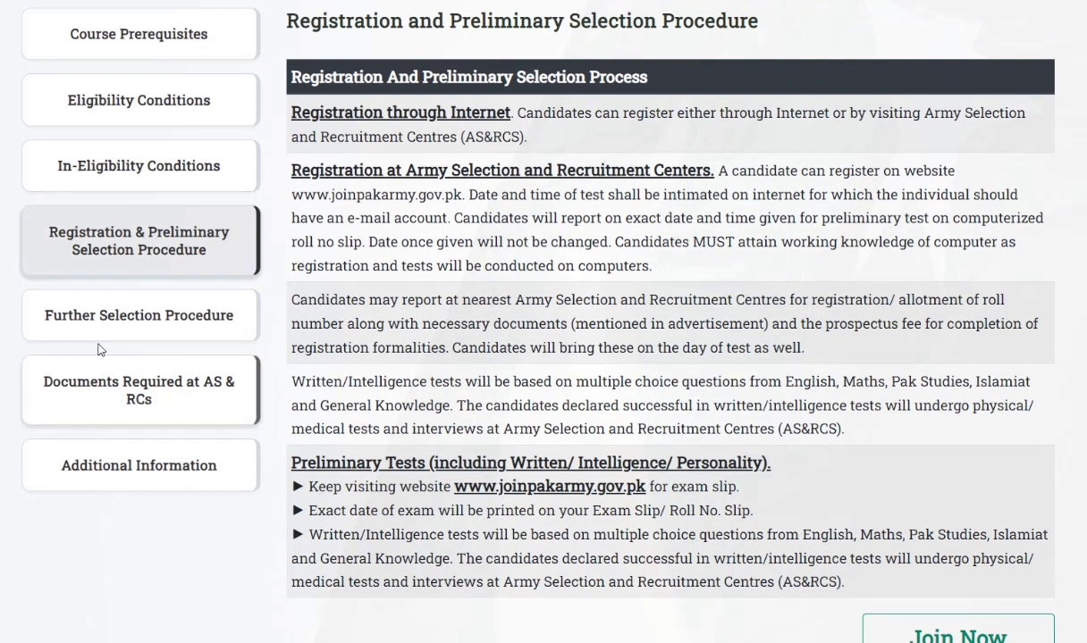
click(110, 311)
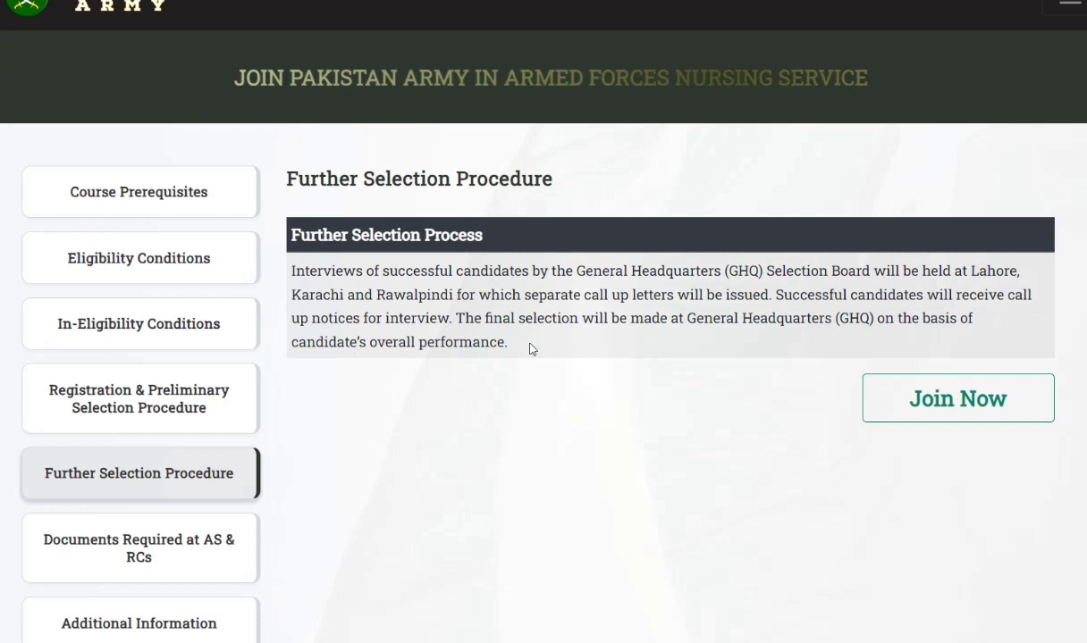
click(143, 558)
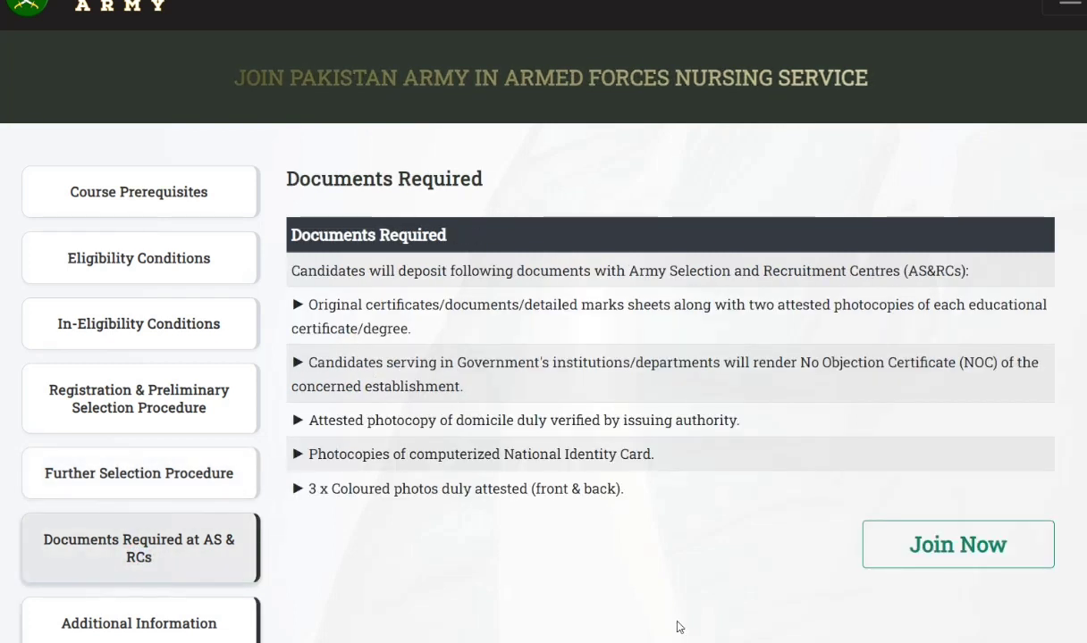
Start the online application for the nursing course and look over the sections of the Personal Information form.
click(959, 561)
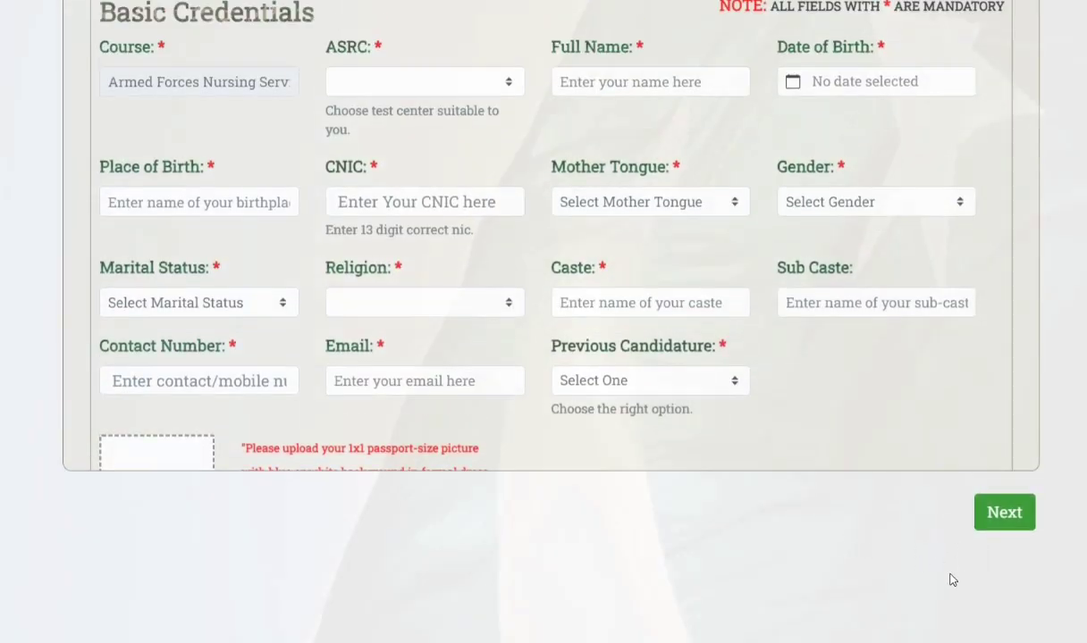
scroll(214, 357, down, 5)
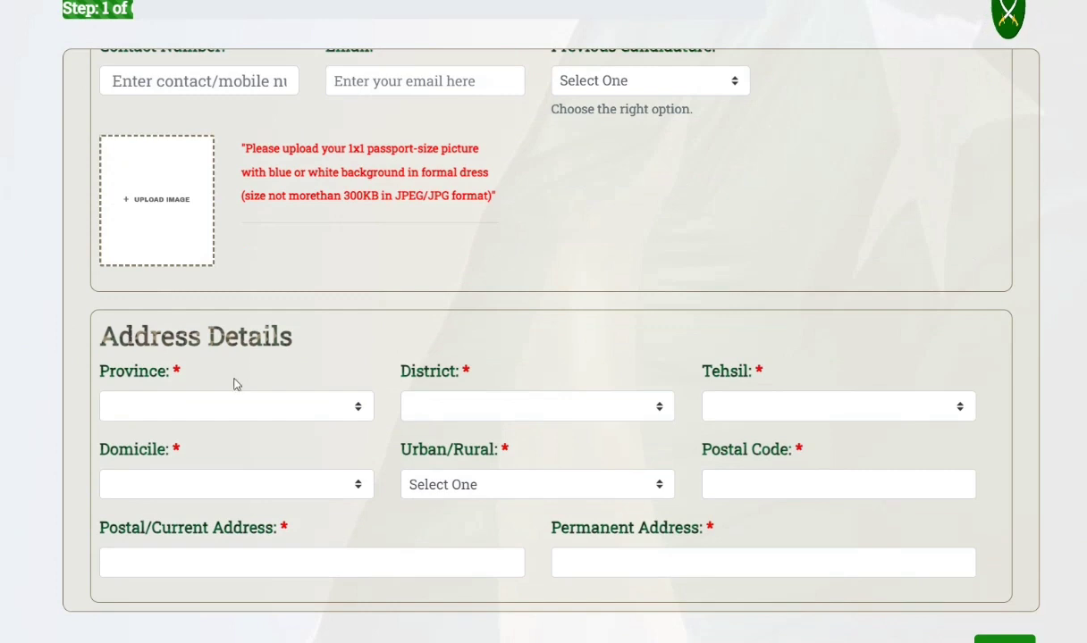
scroll(404, 436, down, 10)
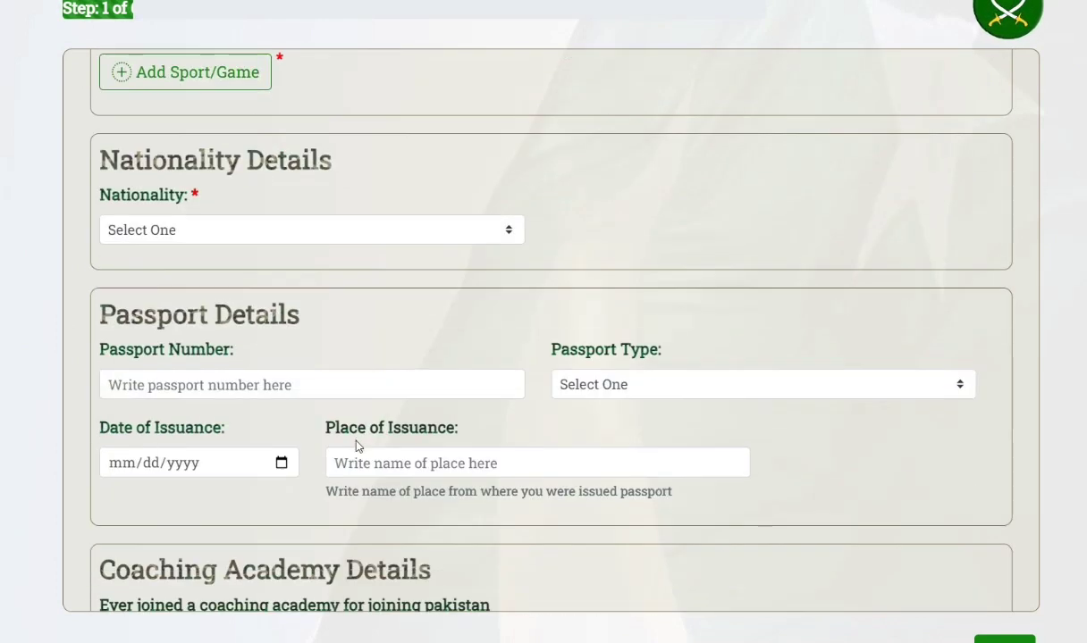
scroll(358, 452, up, 15)
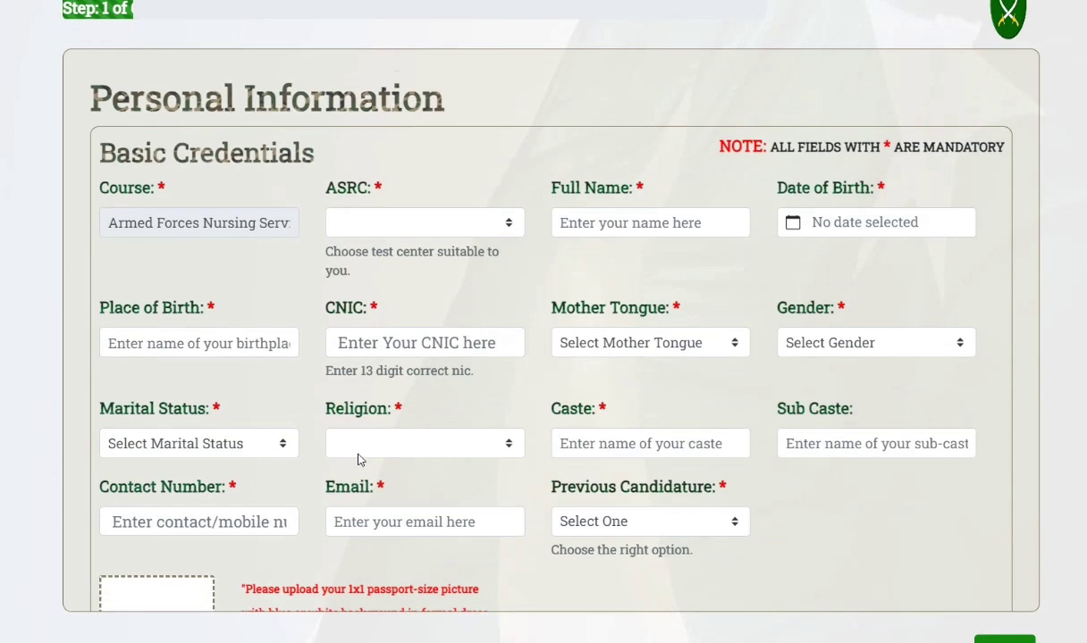
scroll(348, 165, up, 1)
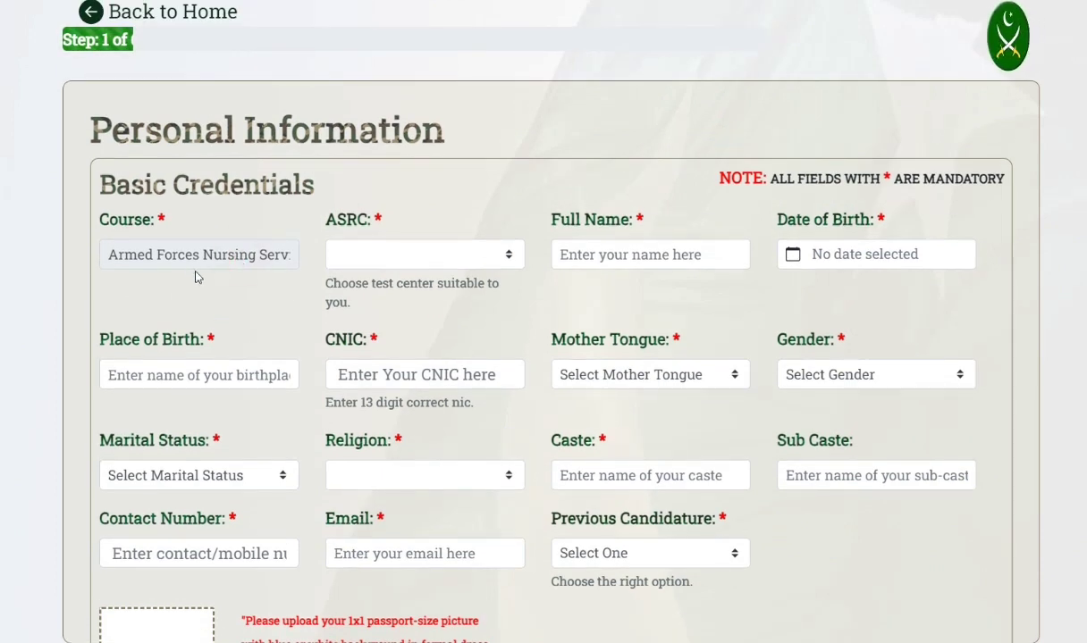
View the available ASRC test centres and mother tongue options among the basic credentials.
click(429, 257)
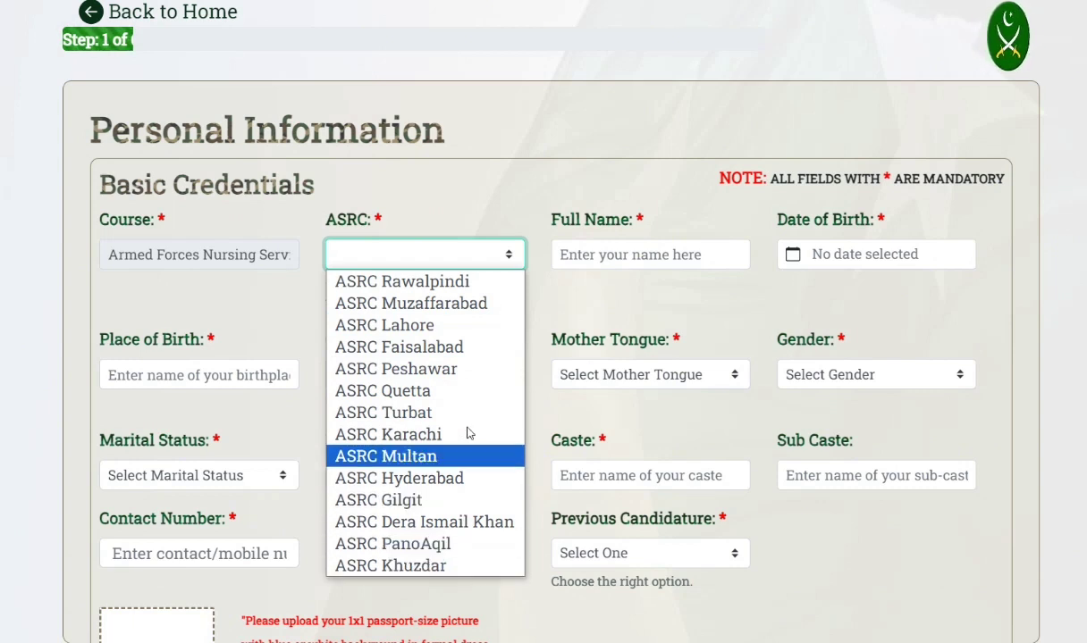
click(556, 220)
click(855, 230)
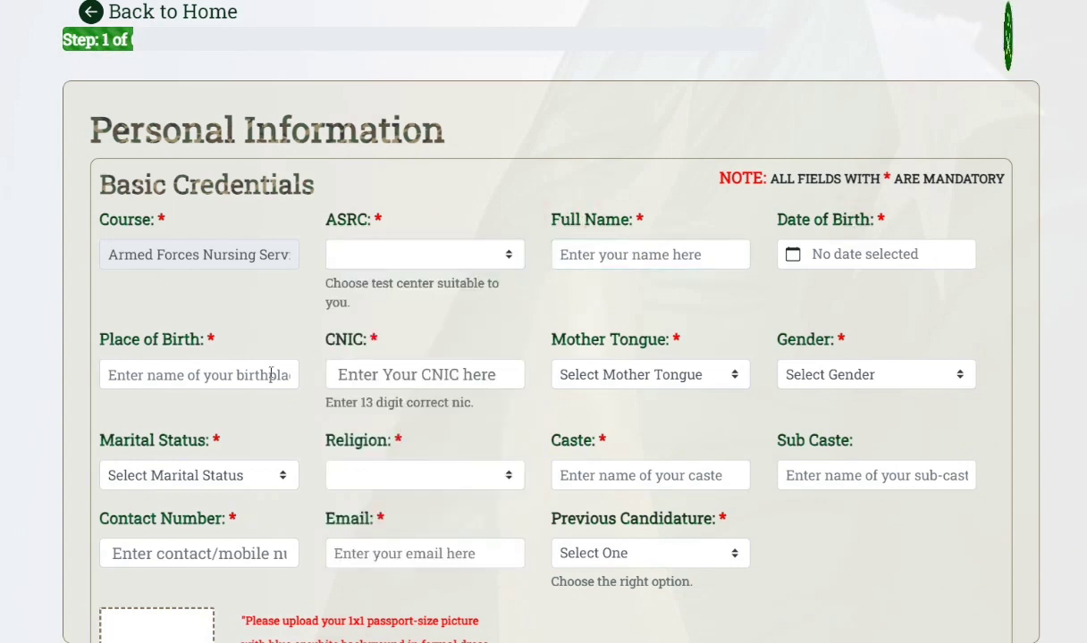
click(92, 343)
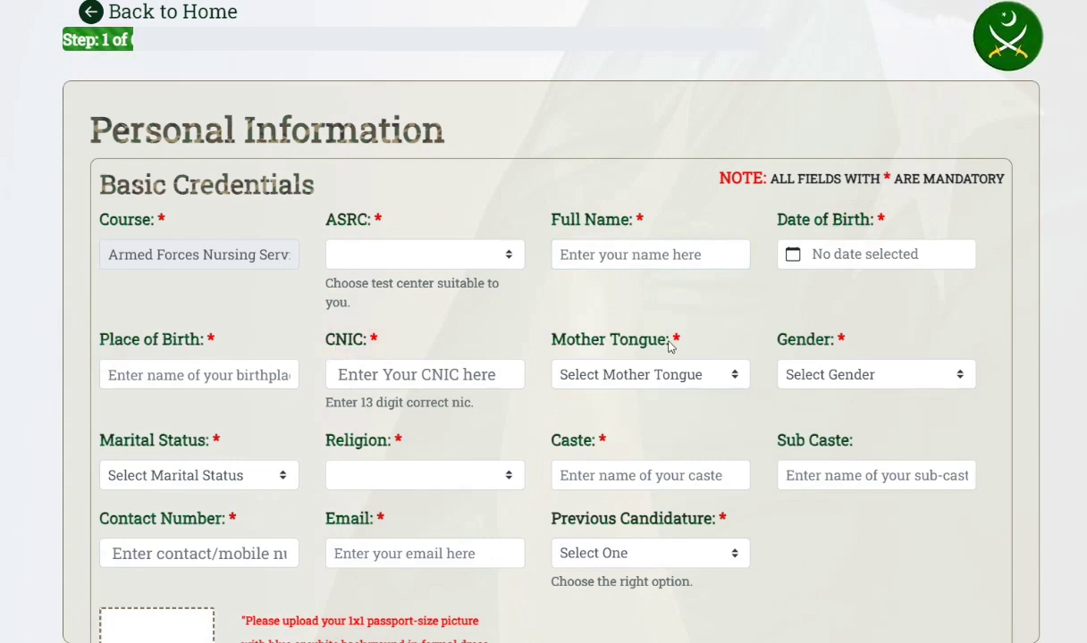
click(565, 347)
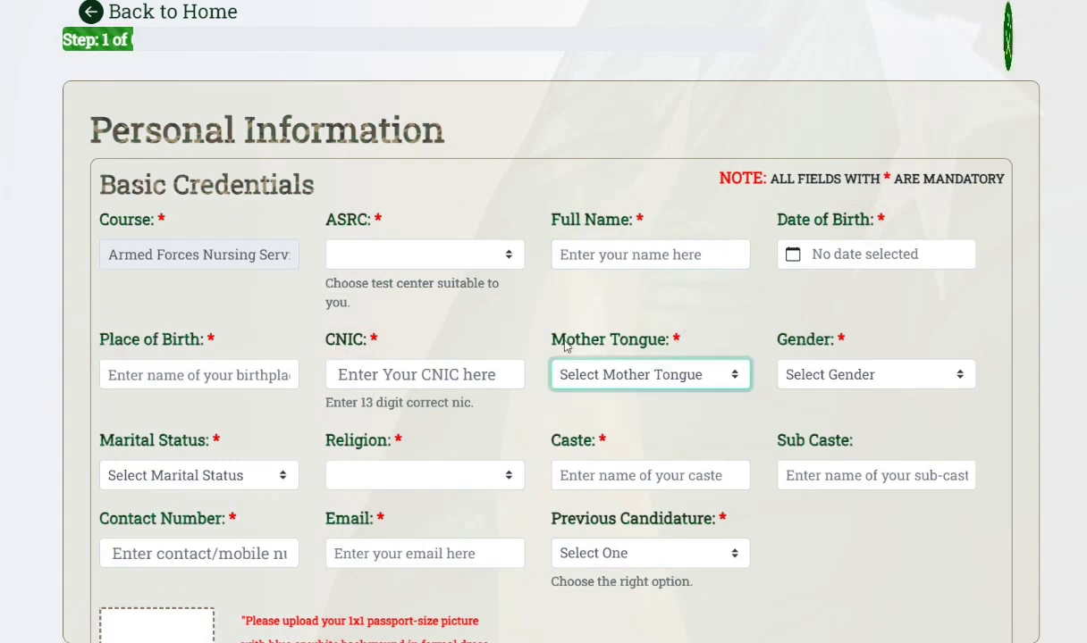
click(681, 376)
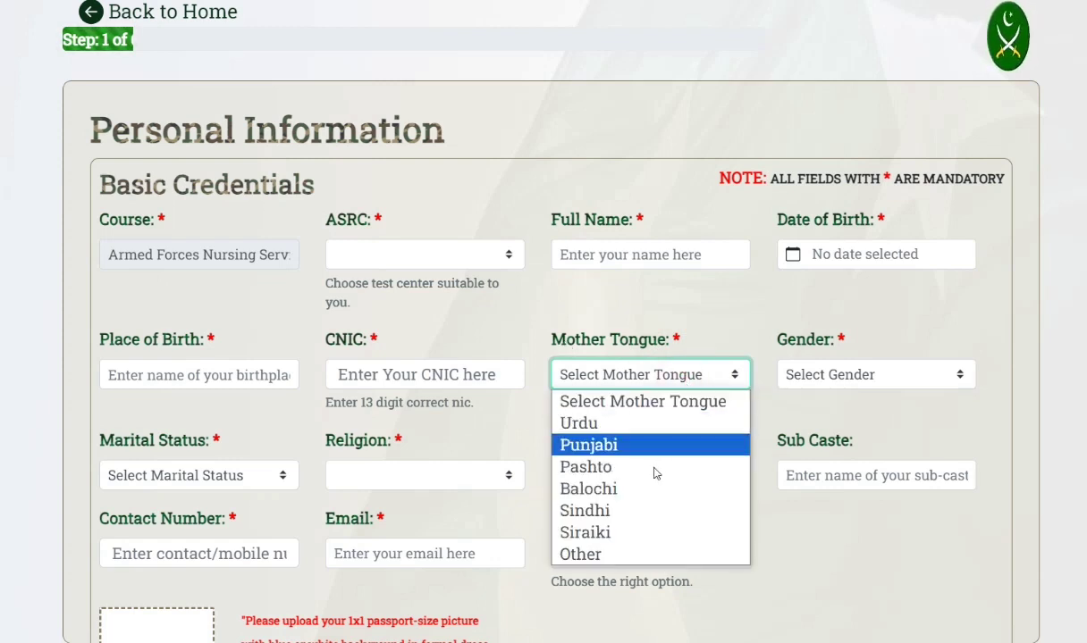
Set the applicant's gender to Female in the basic credentials.
click(854, 339)
click(859, 375)
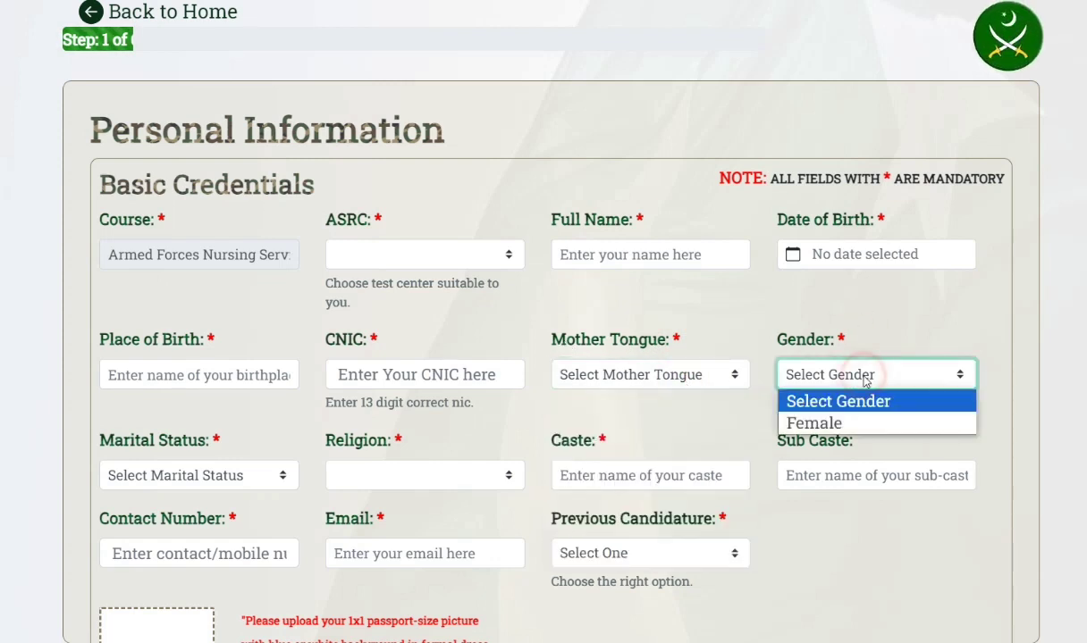
click(863, 427)
scroll(163, 447, down, 1)
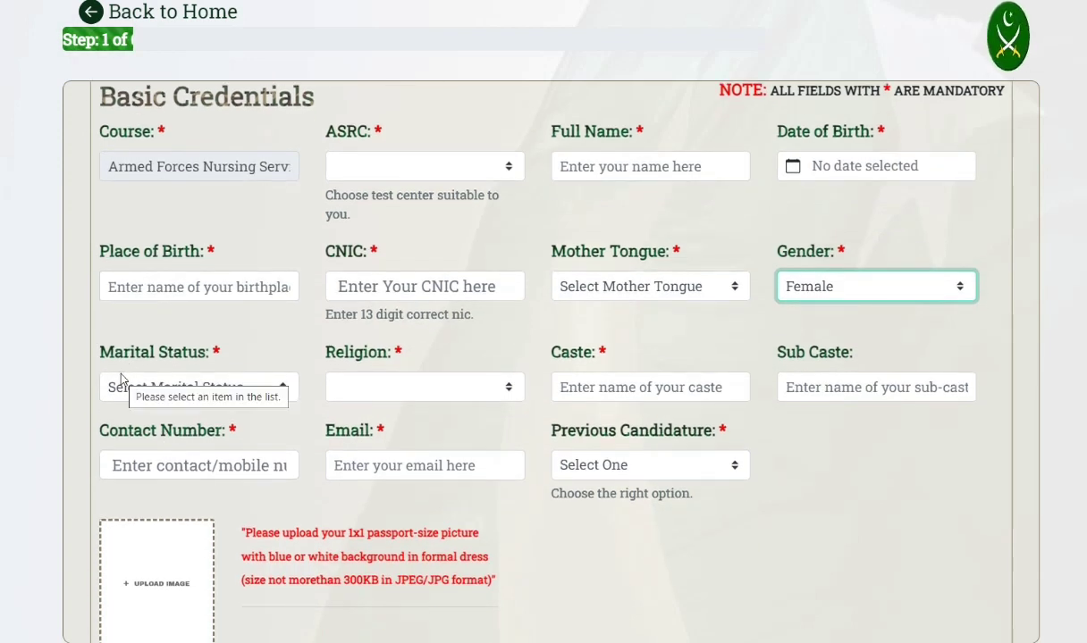
Review the marital status options and the caste and sub-caste fields in the basic credentials.
click(209, 387)
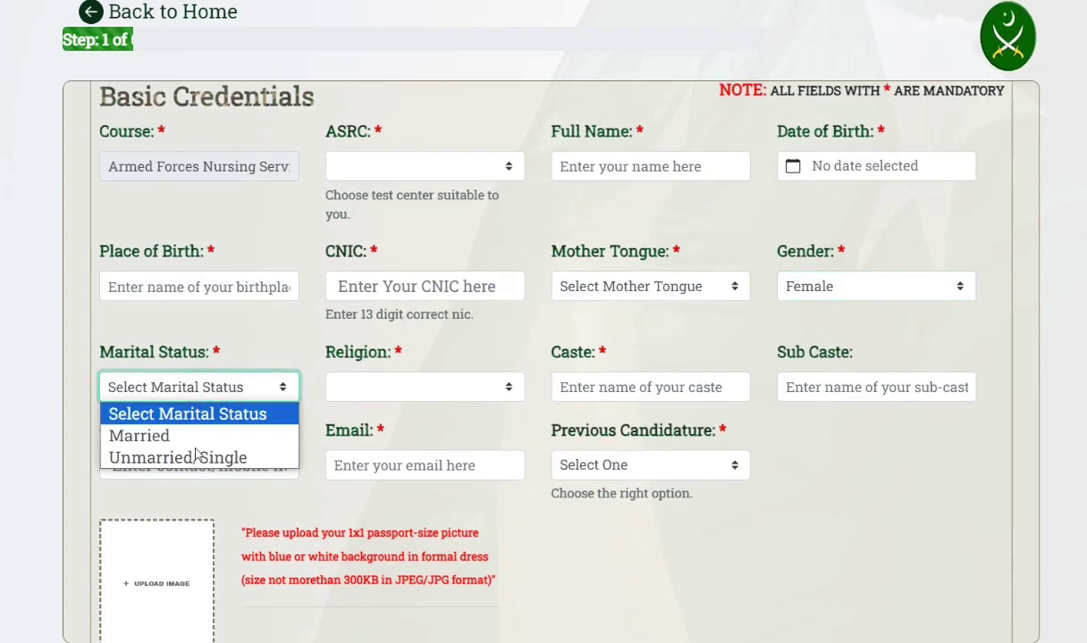
click(232, 309)
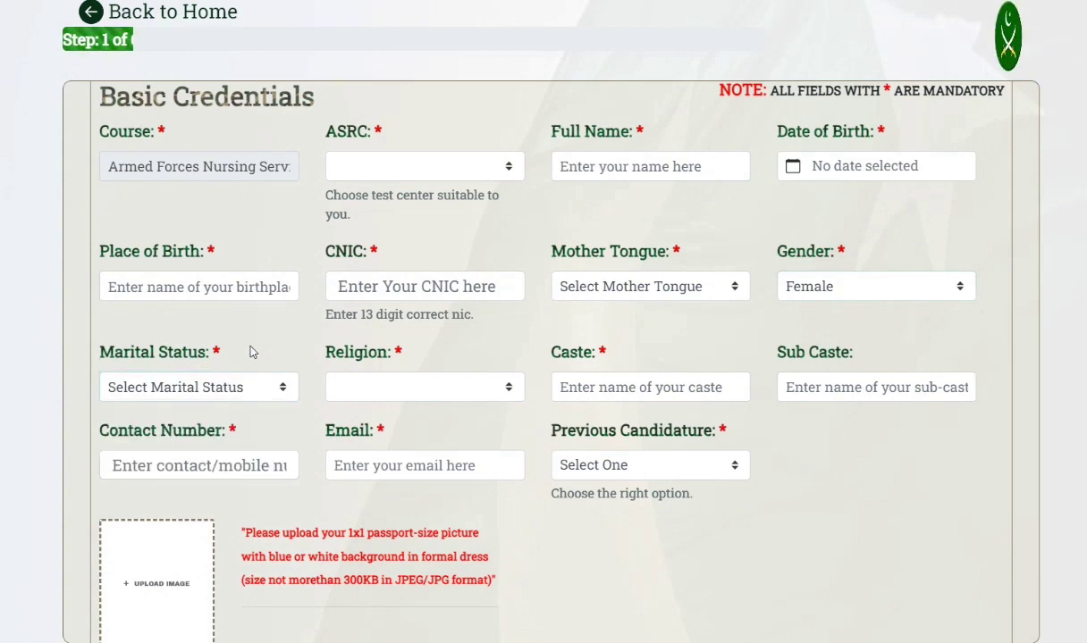
click(553, 342)
click(840, 355)
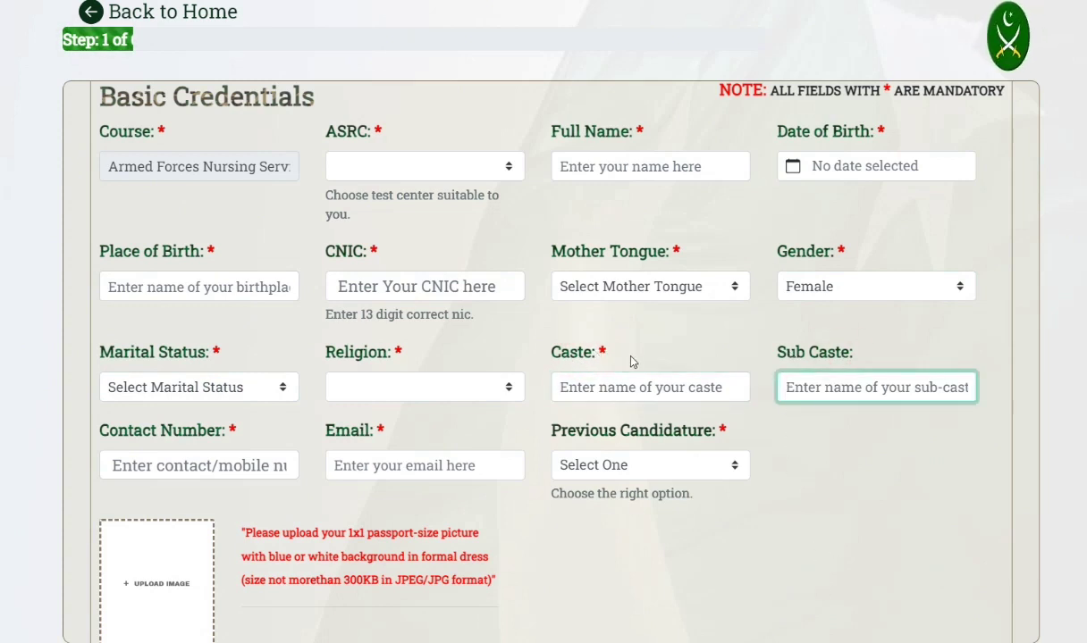
View the previous candidature options and the file picker for the passport-size picture upload.
scroll(243, 522, down, 2)
scroll(243, 523, down, 1)
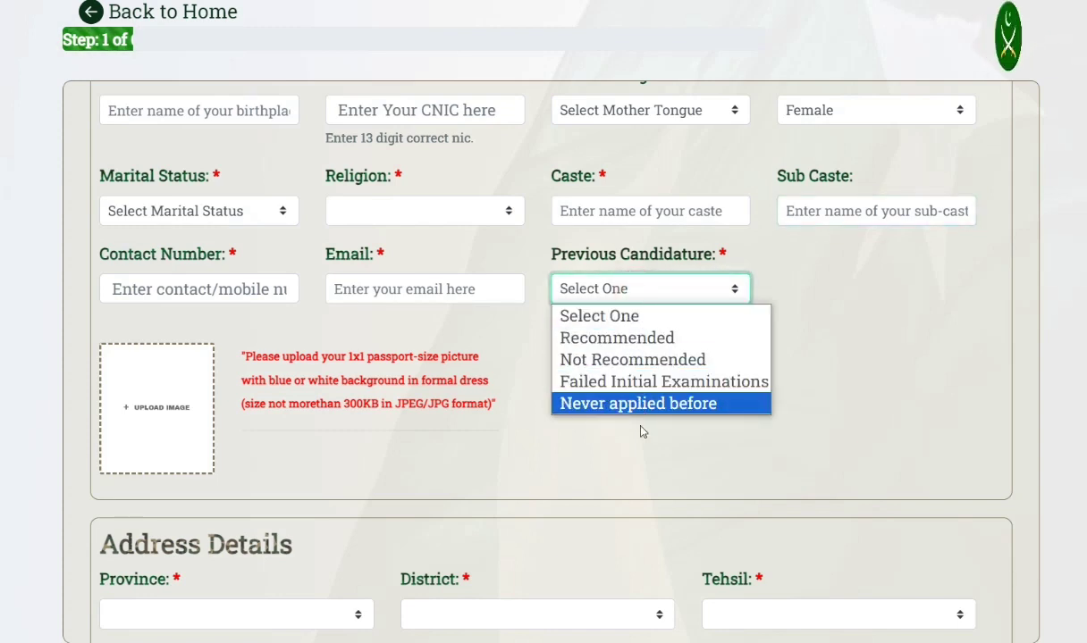
click(437, 466)
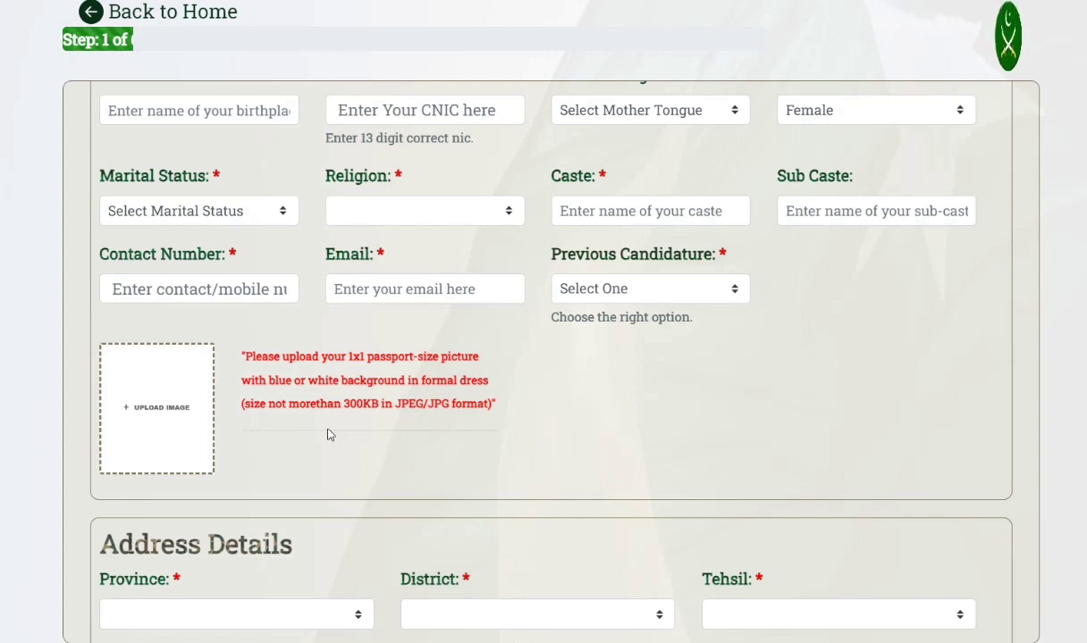
click(147, 418)
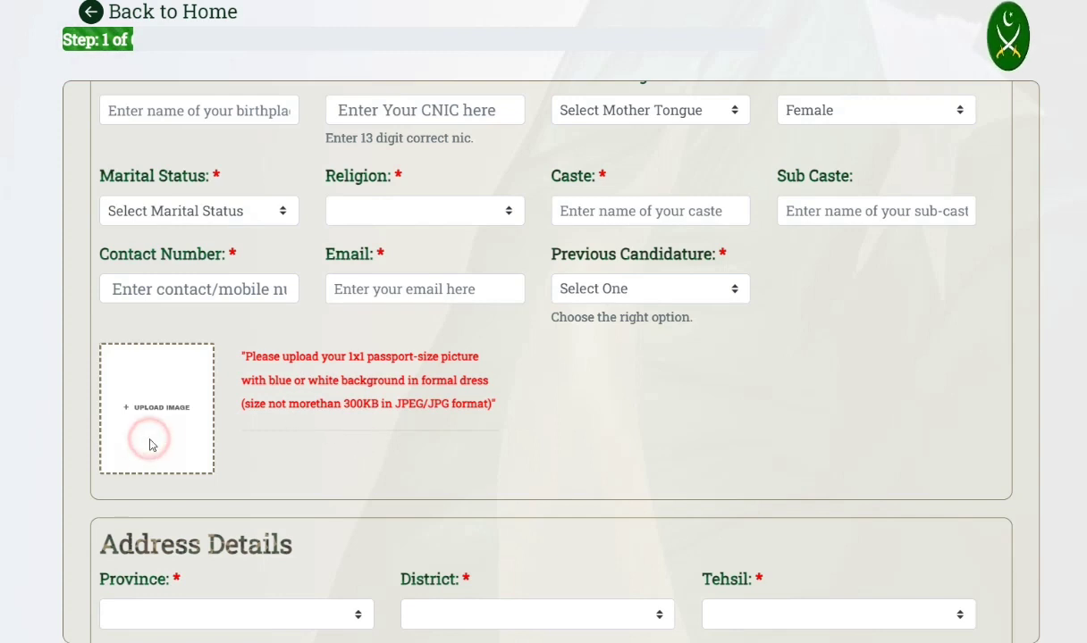
key(Escape)
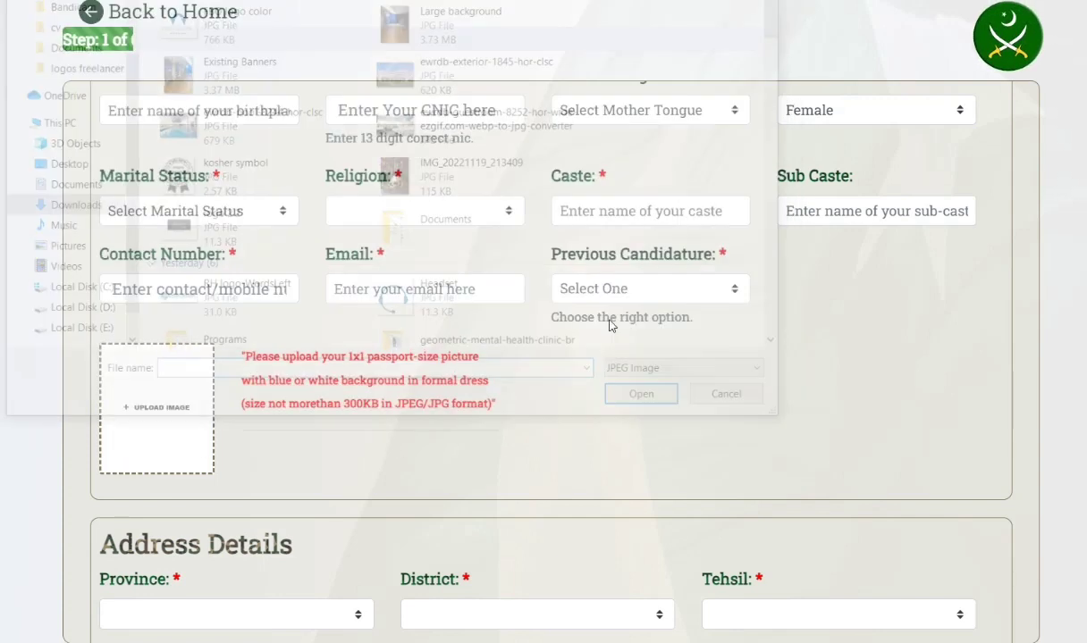
Look over the required address details, including province, district, domicile, urban/rural, postal code and current address.
scroll(188, 252, down, 5)
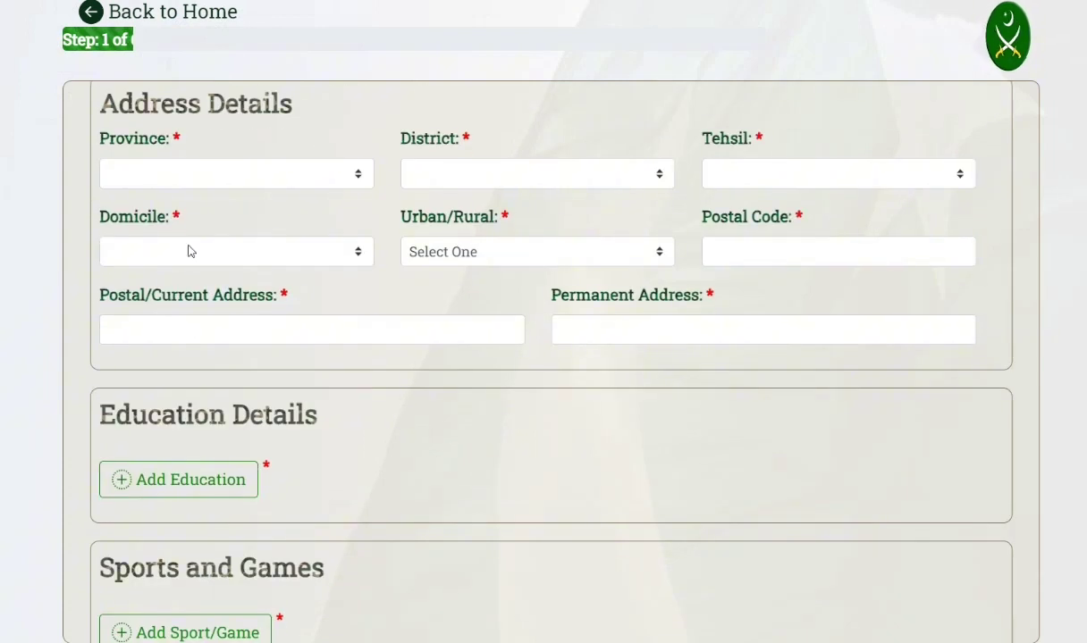
click(102, 139)
click(432, 139)
click(107, 228)
click(486, 251)
click(483, 253)
click(803, 226)
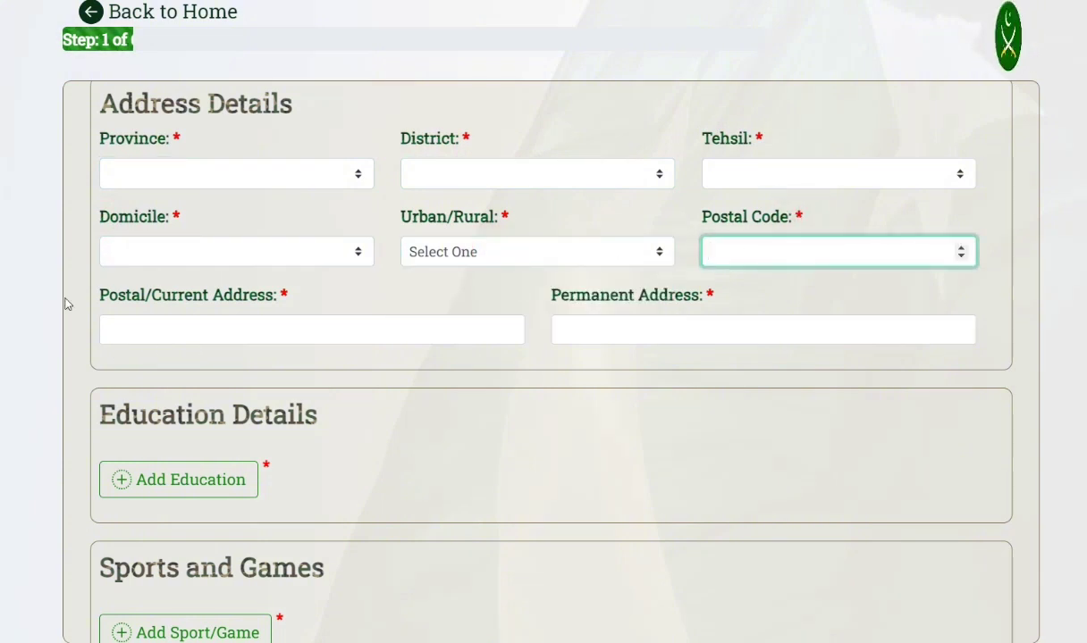
click(208, 295)
scroll(462, 514, down, 3)
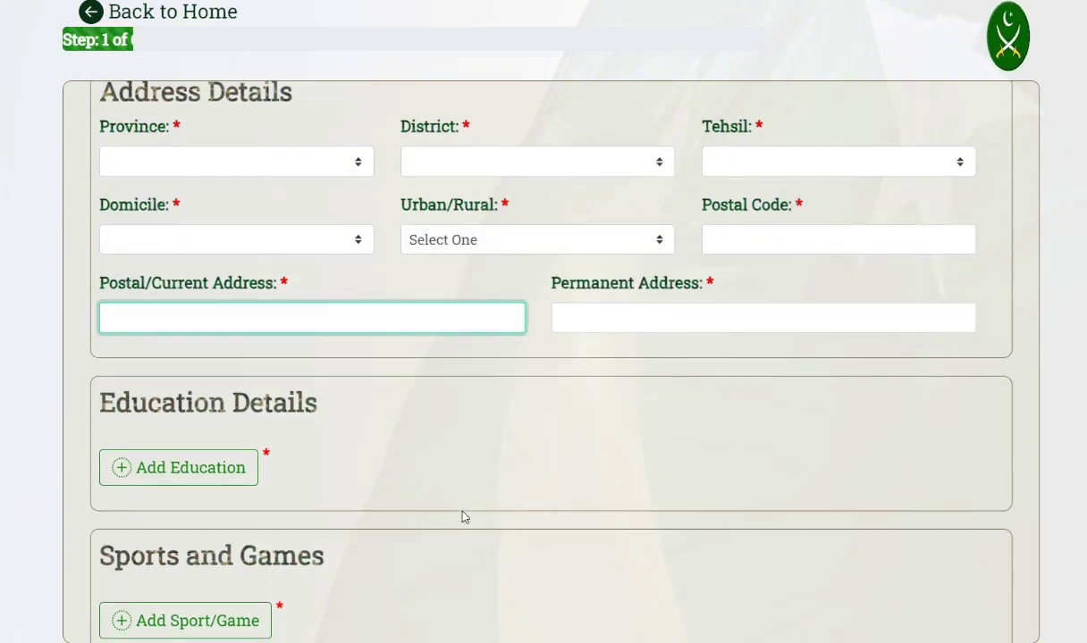
View the qualification types and other fields of a new education record without adding one.
click(202, 228)
click(172, 216)
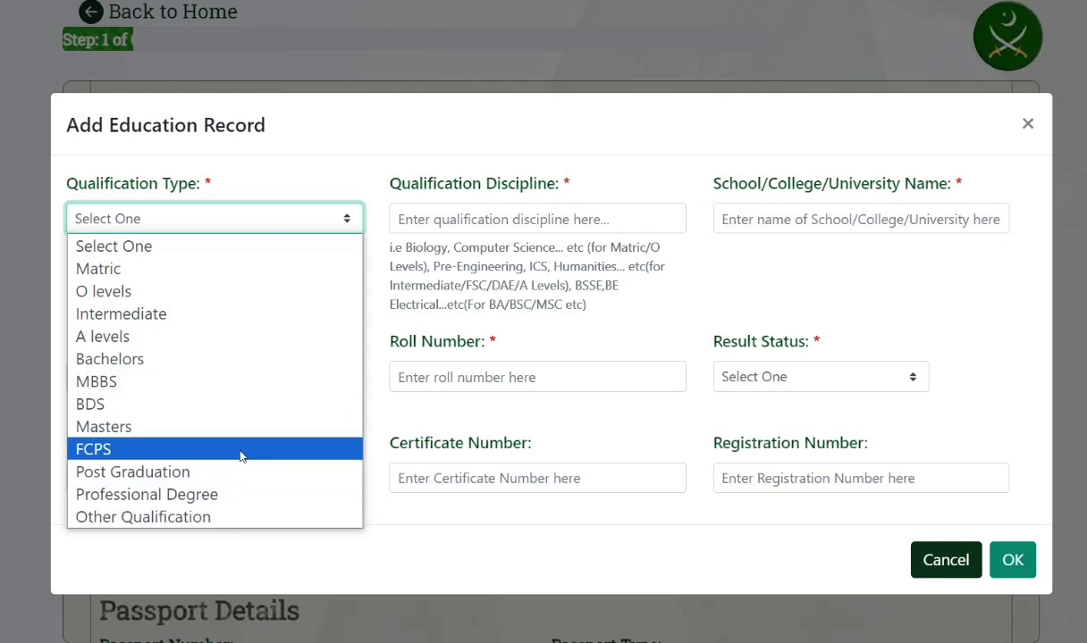
click(1028, 124)
Review the fields of a new sports/games record and try to submit it blank.
scroll(260, 326, down, 1)
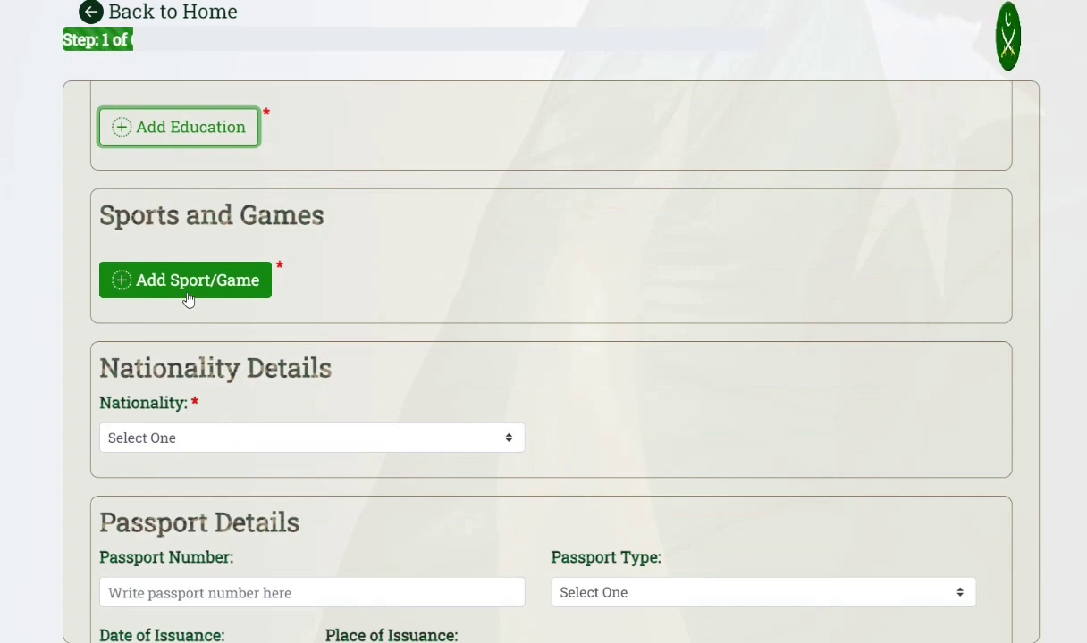
click(211, 284)
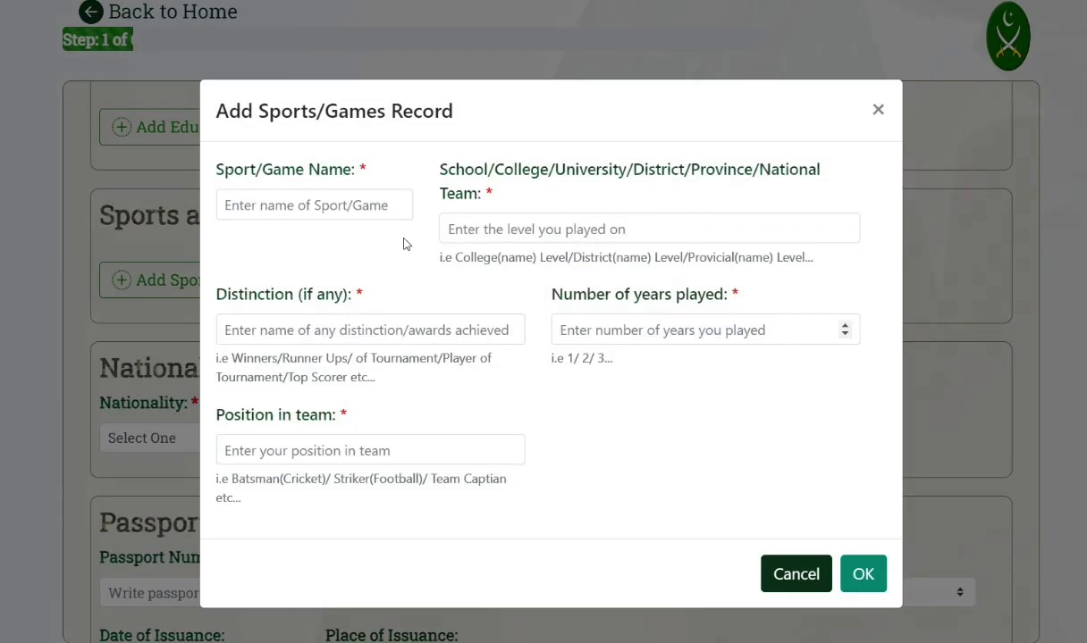
click(859, 573)
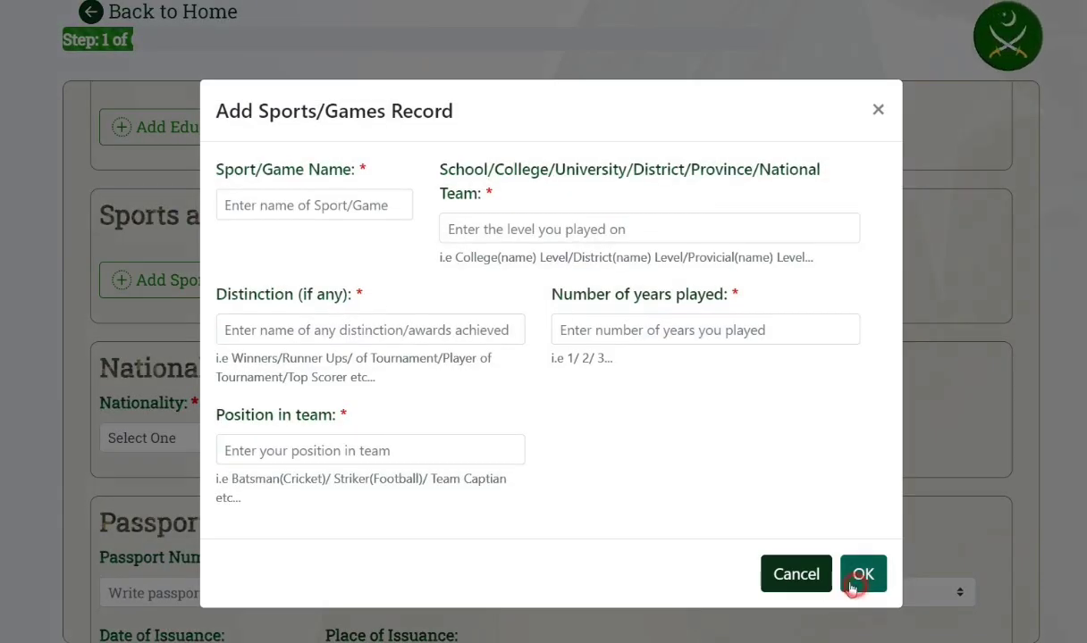
click(877, 74)
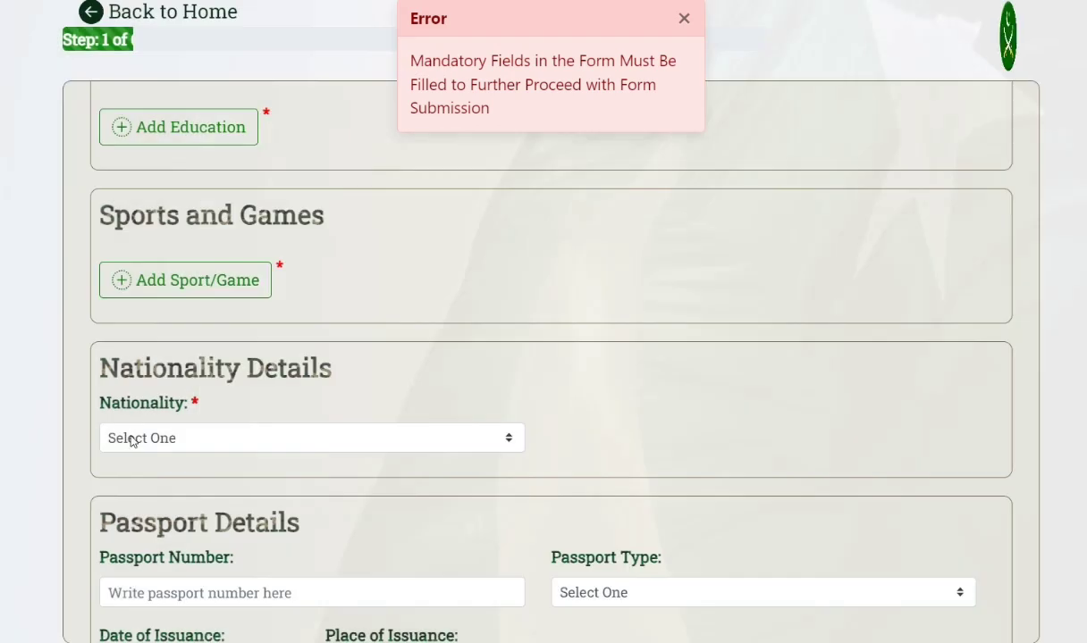
Set the nationality to Pakistani and look over the passport details.
click(192, 439)
click(191, 487)
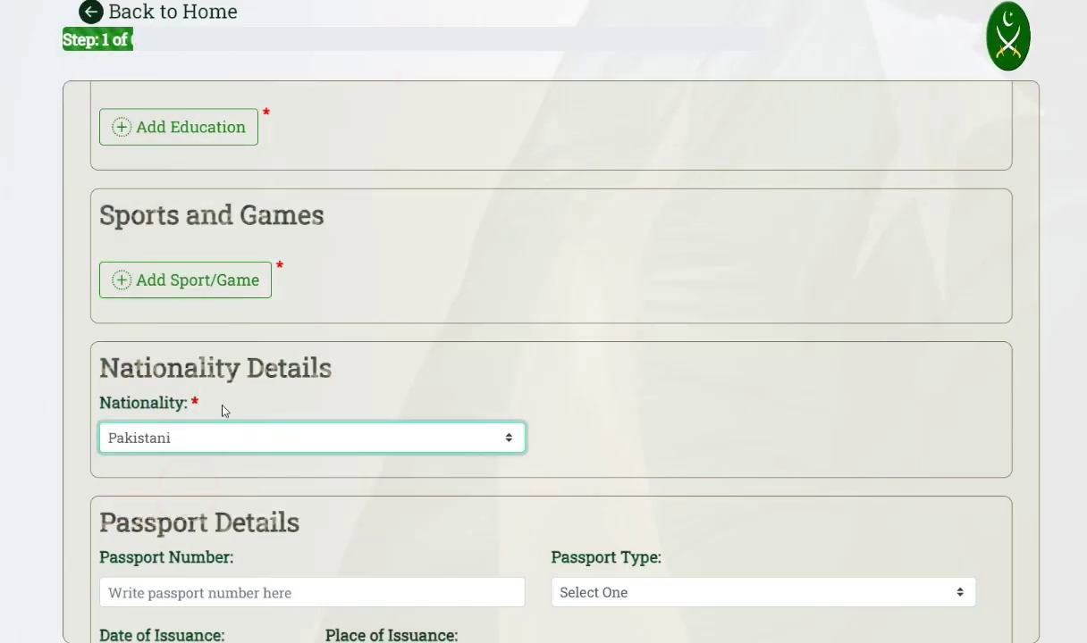
scroll(221, 394, down, 3)
scroll(333, 370, down, 1)
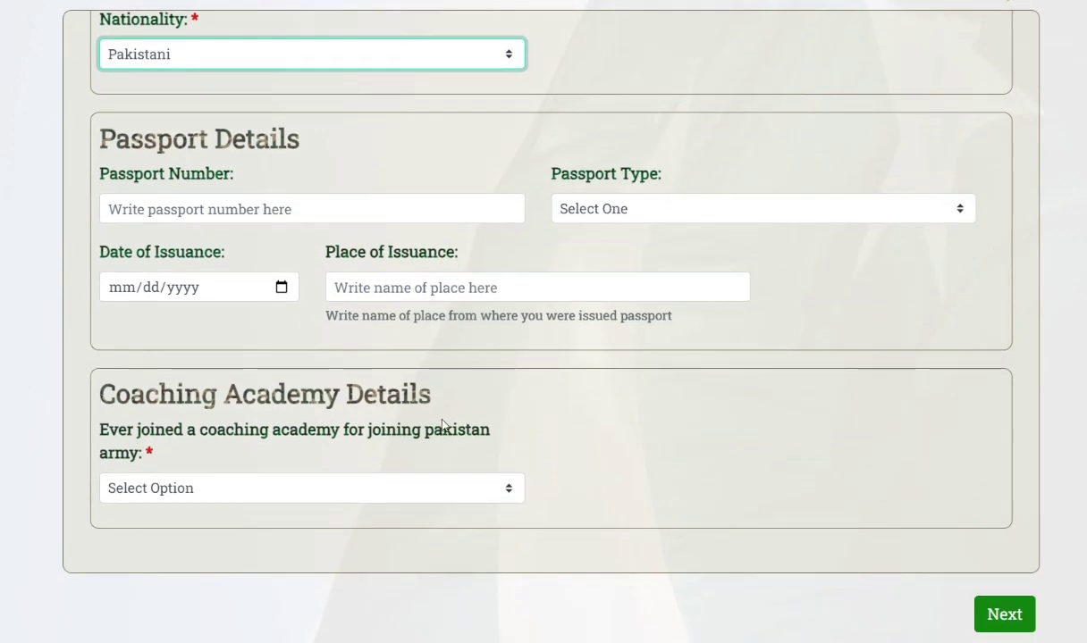
View the coaching academy answer options and proceed to the Family Information page.
click(191, 488)
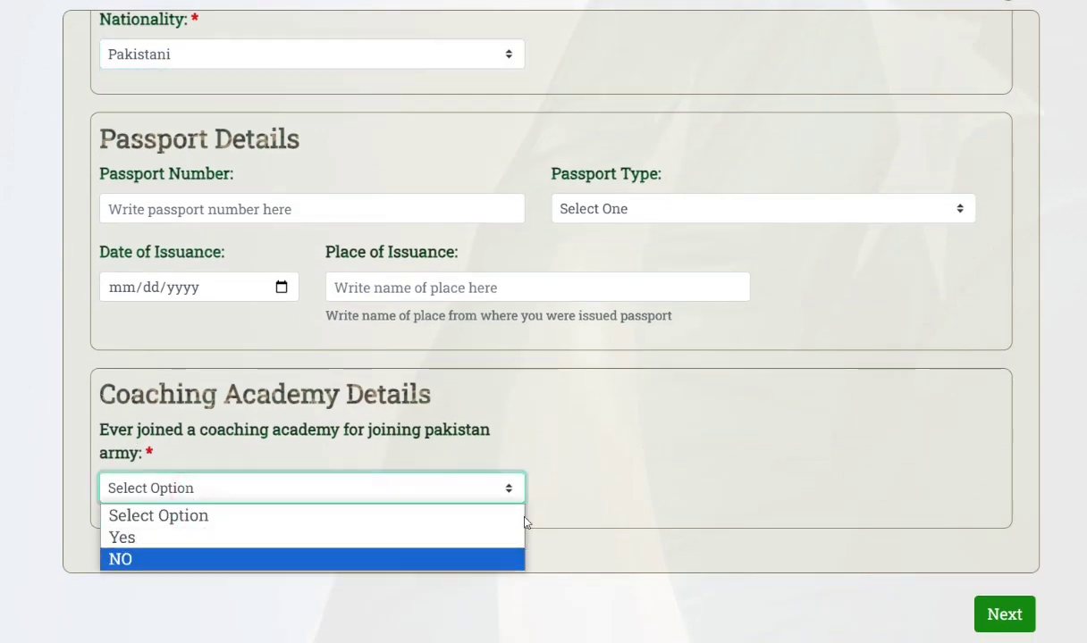
click(740, 485)
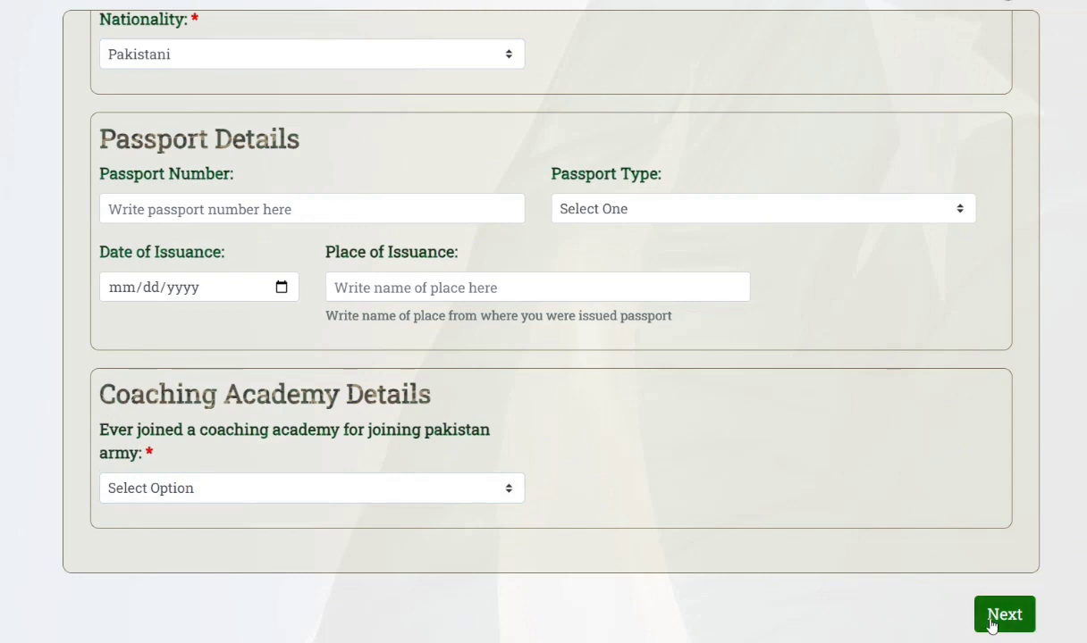
click(991, 619)
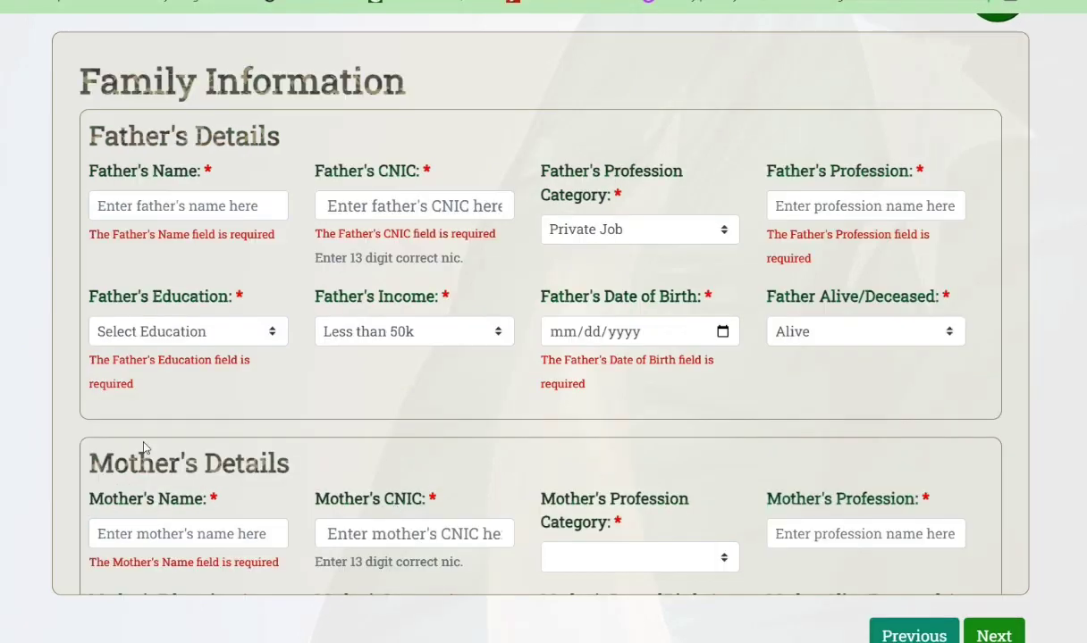
Look over the required father's and mother's details in the family information.
click(97, 140)
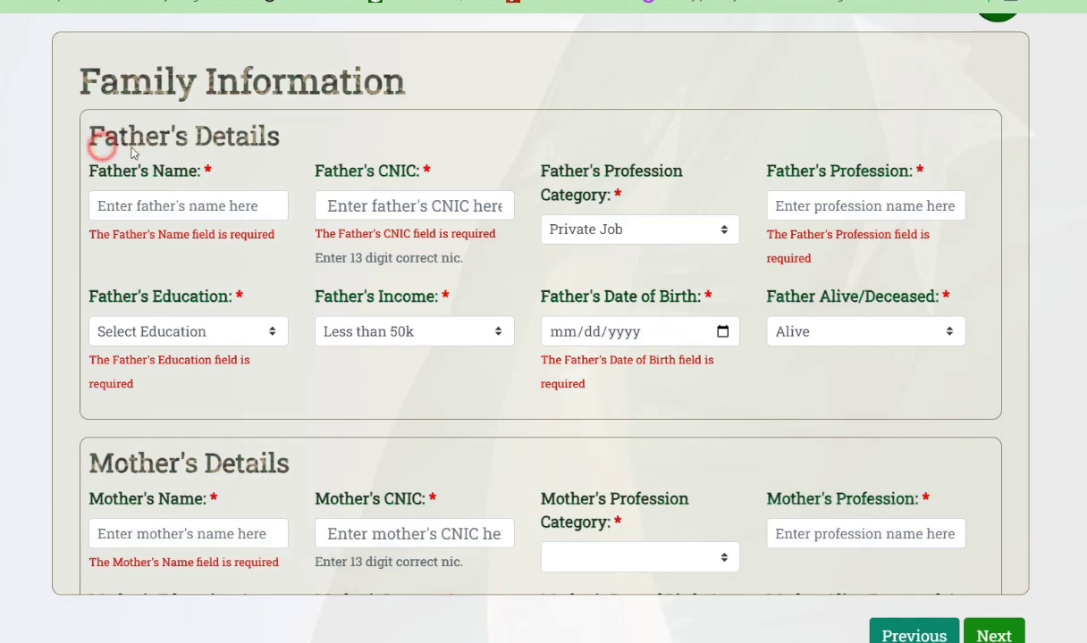
click(219, 178)
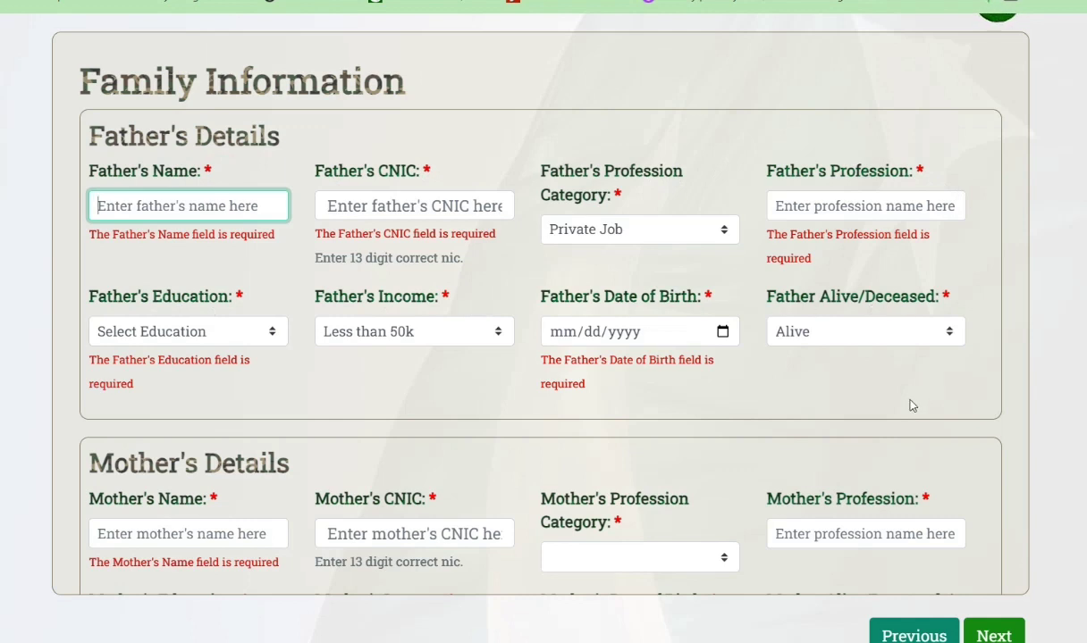
scroll(494, 409, down, 4)
scroll(295, 469, down, 1)
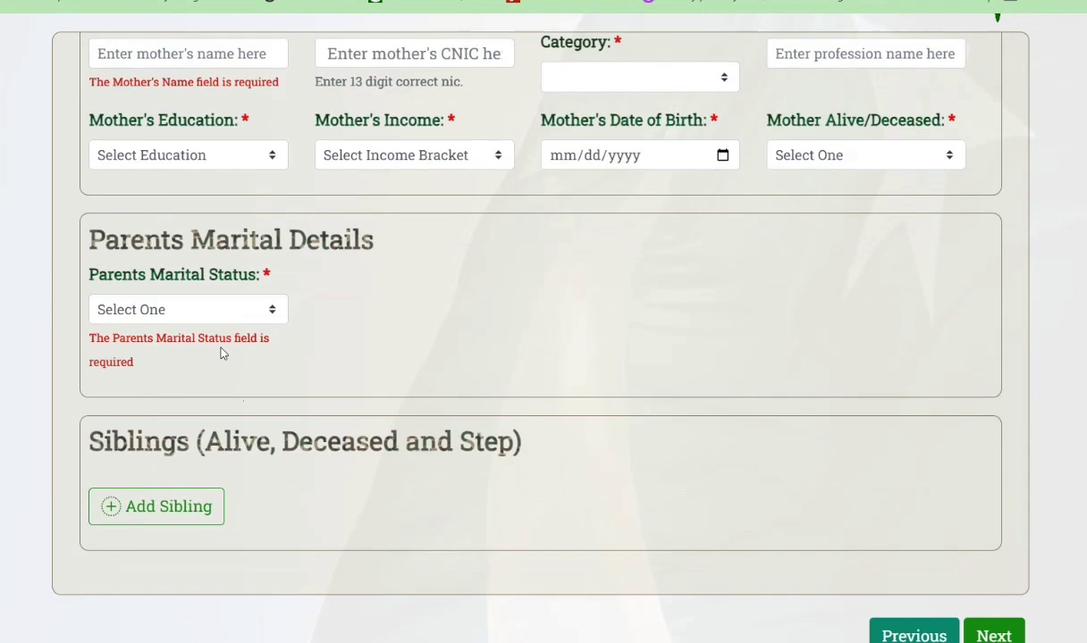
View the parents' marital status options and the fields of a new sibling record without adding one.
click(212, 309)
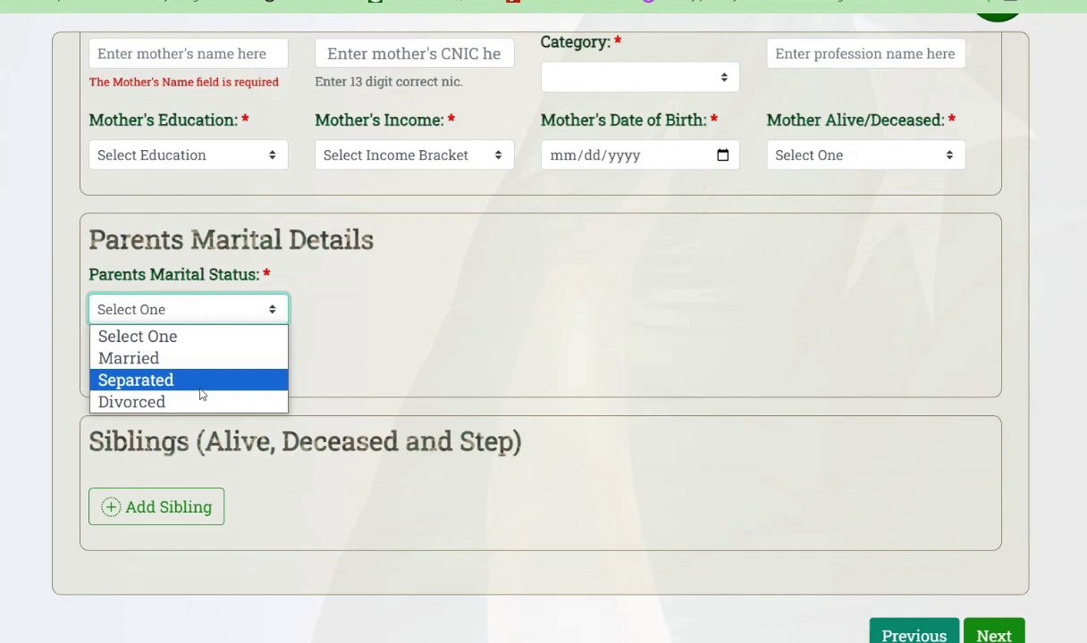
click(473, 324)
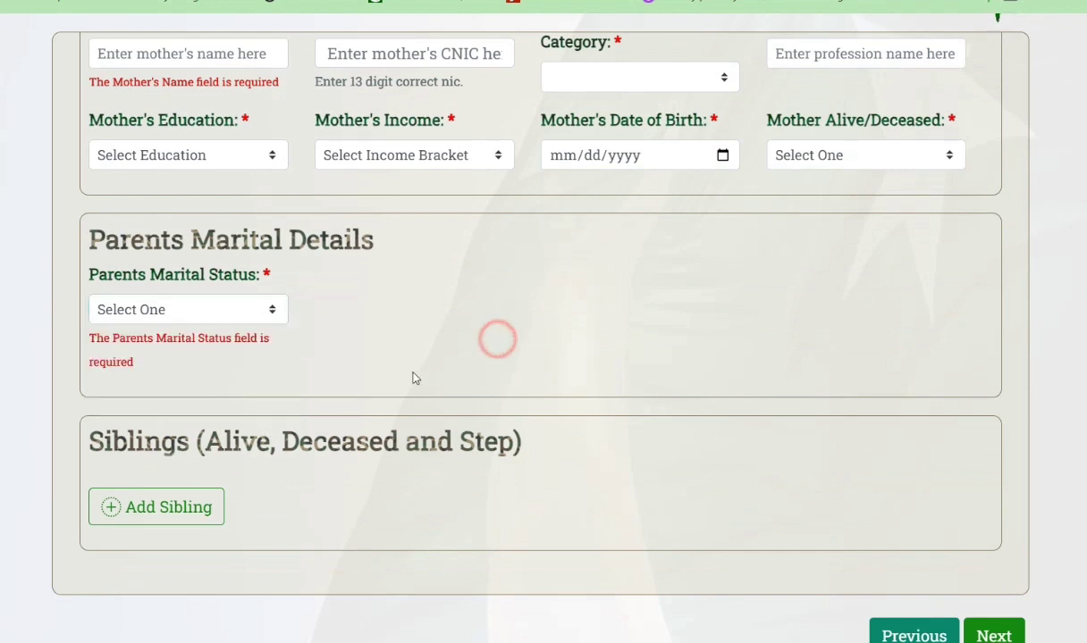
click(197, 521)
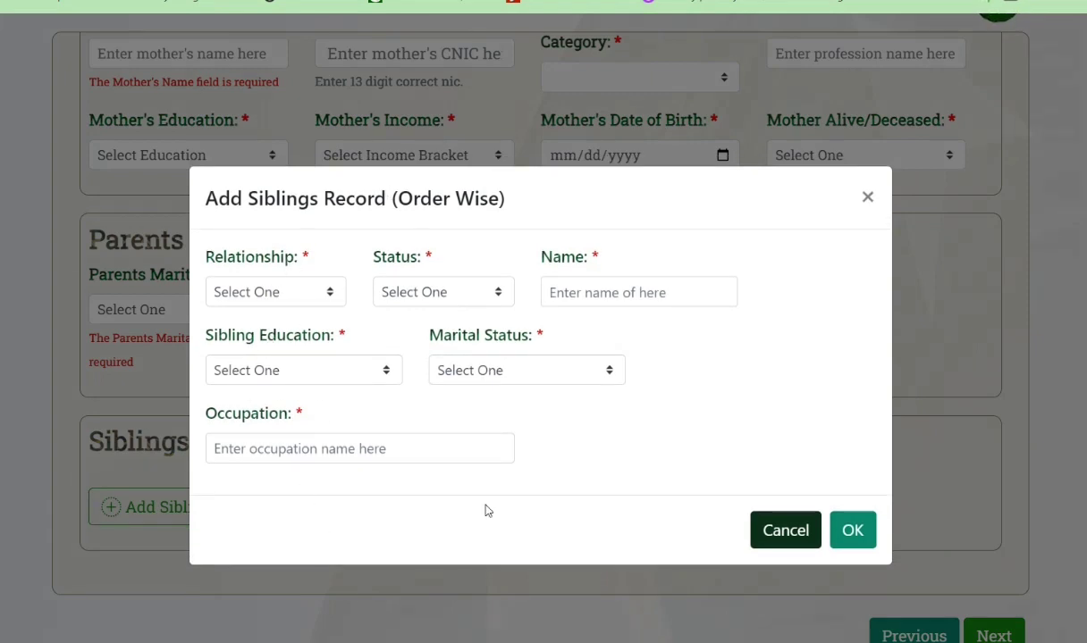
click(779, 536)
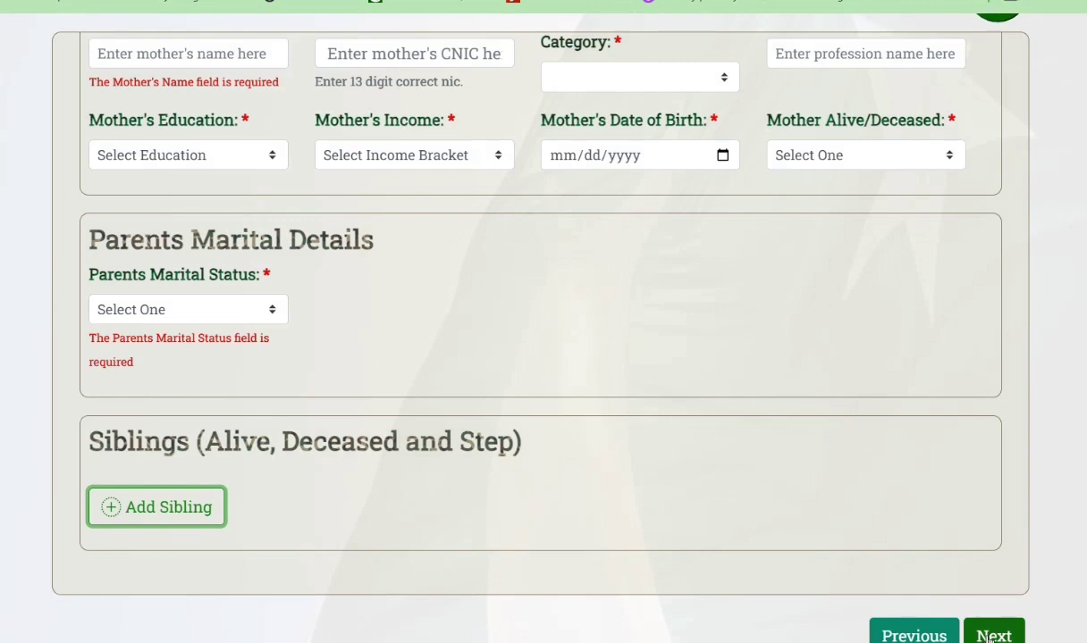
Proceed to the Misc Information page and try NO for being brought up by parents before settling on YES.
click(992, 635)
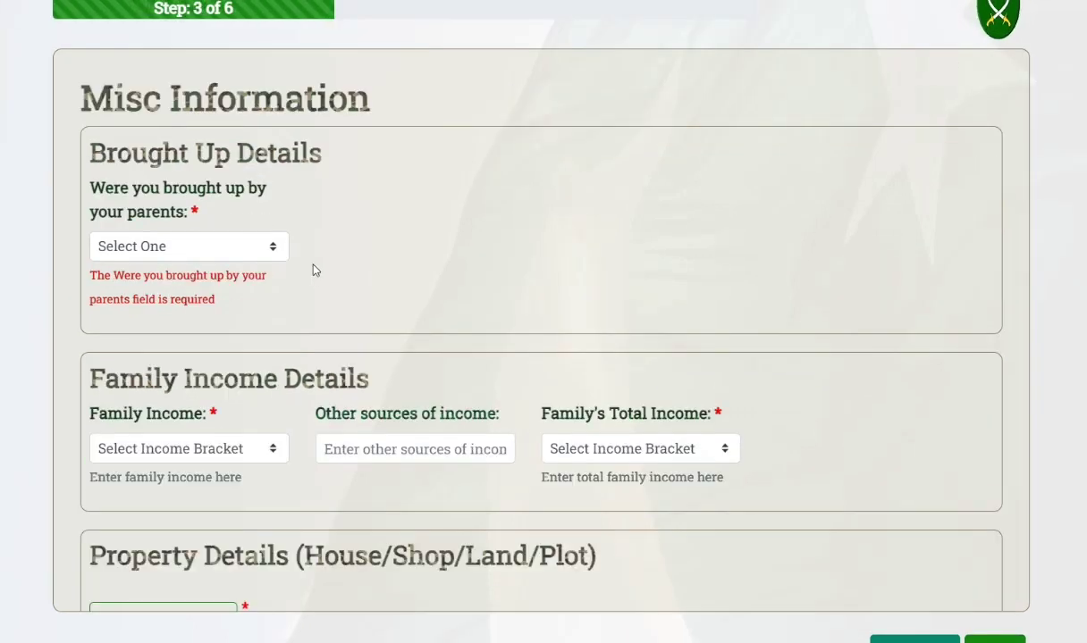
click(101, 154)
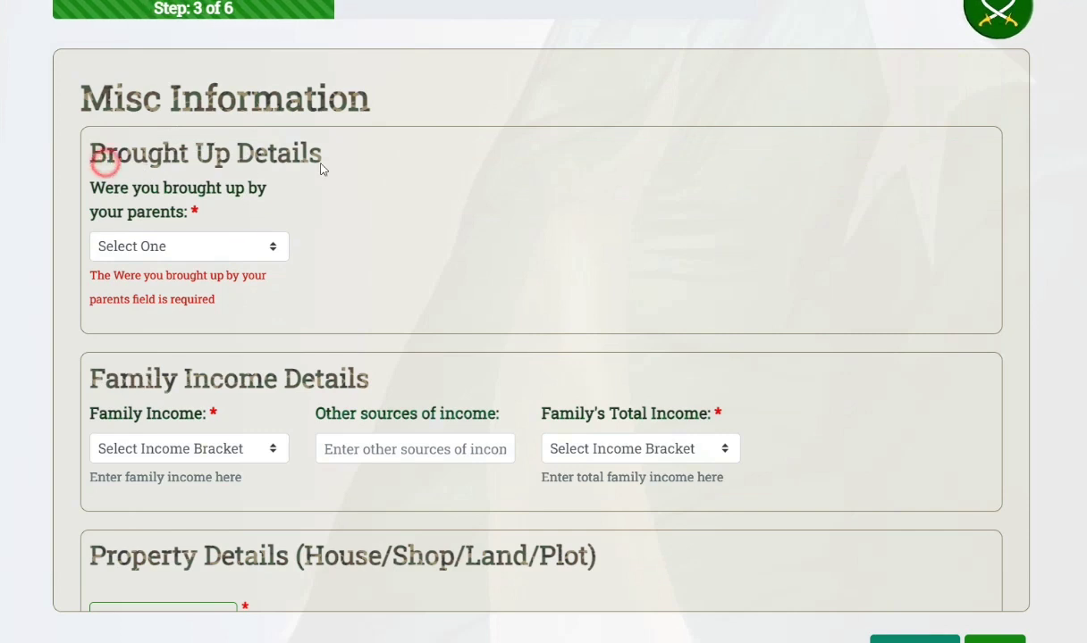
click(190, 251)
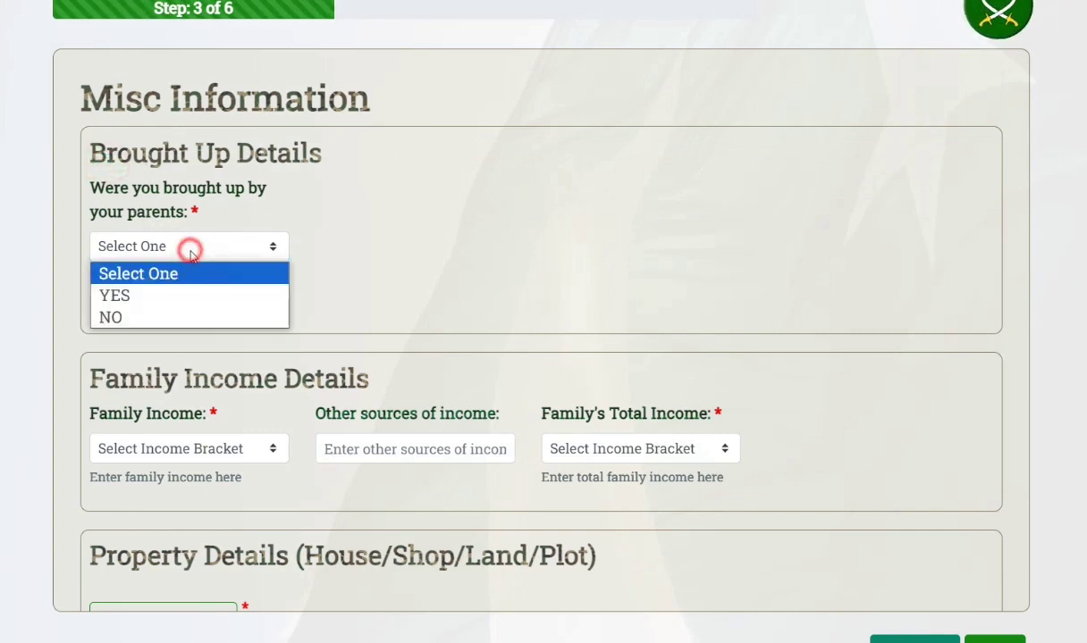
click(182, 320)
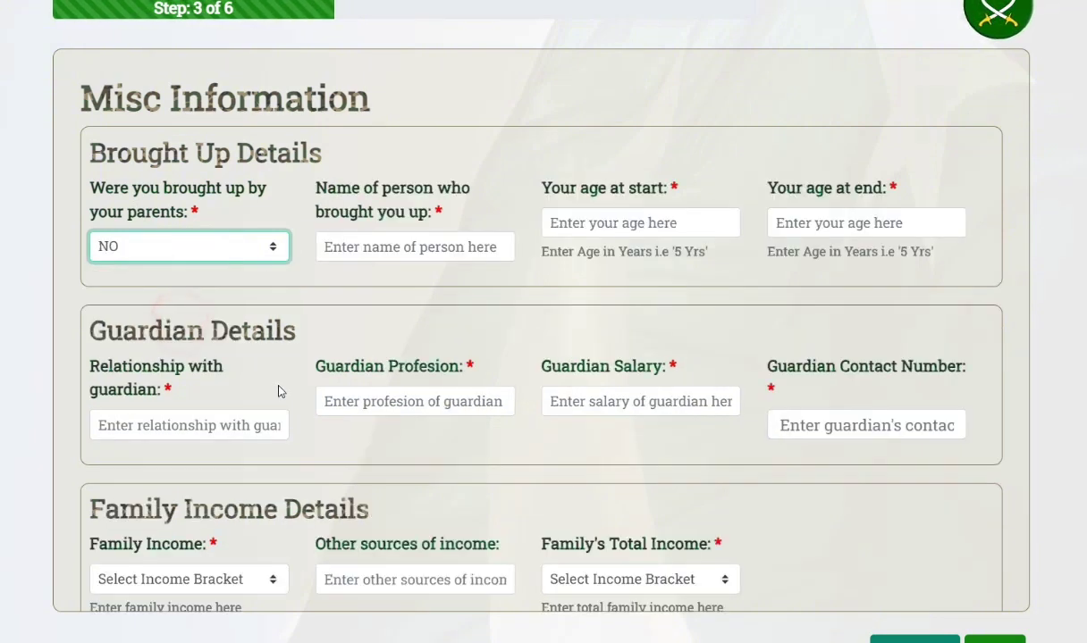
click(226, 255)
click(175, 291)
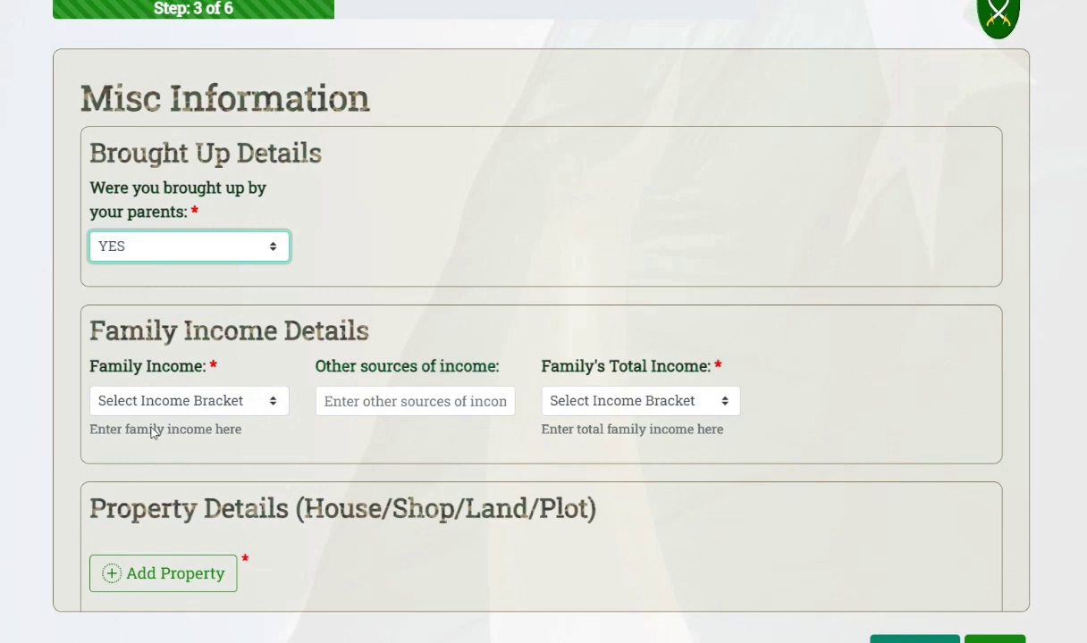
Set both the family income and the family's total income to Less than 50k.
scroll(86, 316, down, 1)
click(170, 313)
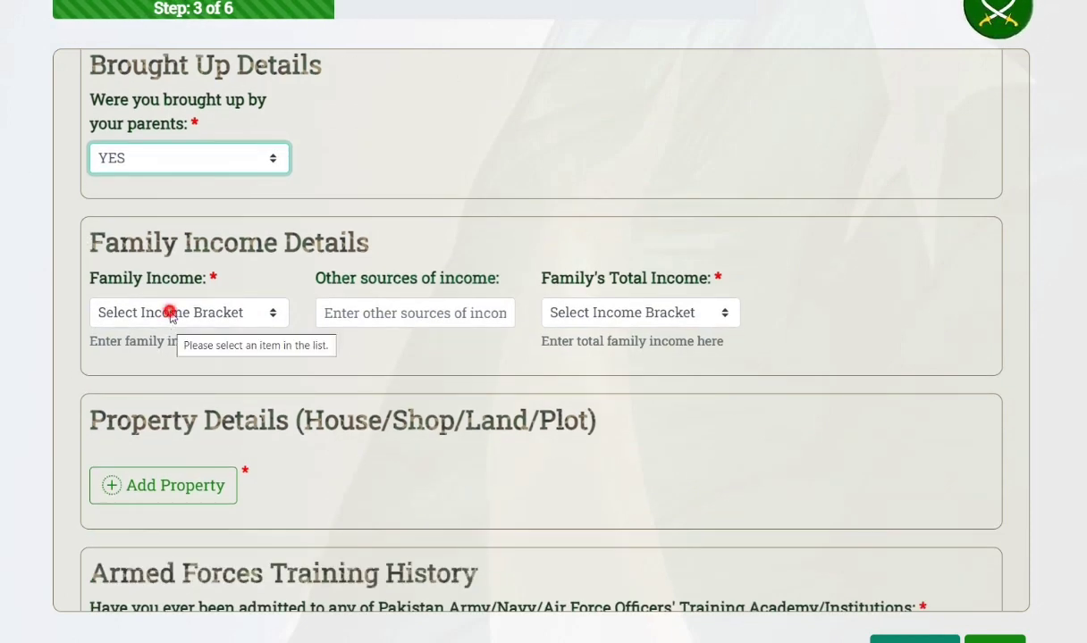
click(204, 368)
click(492, 282)
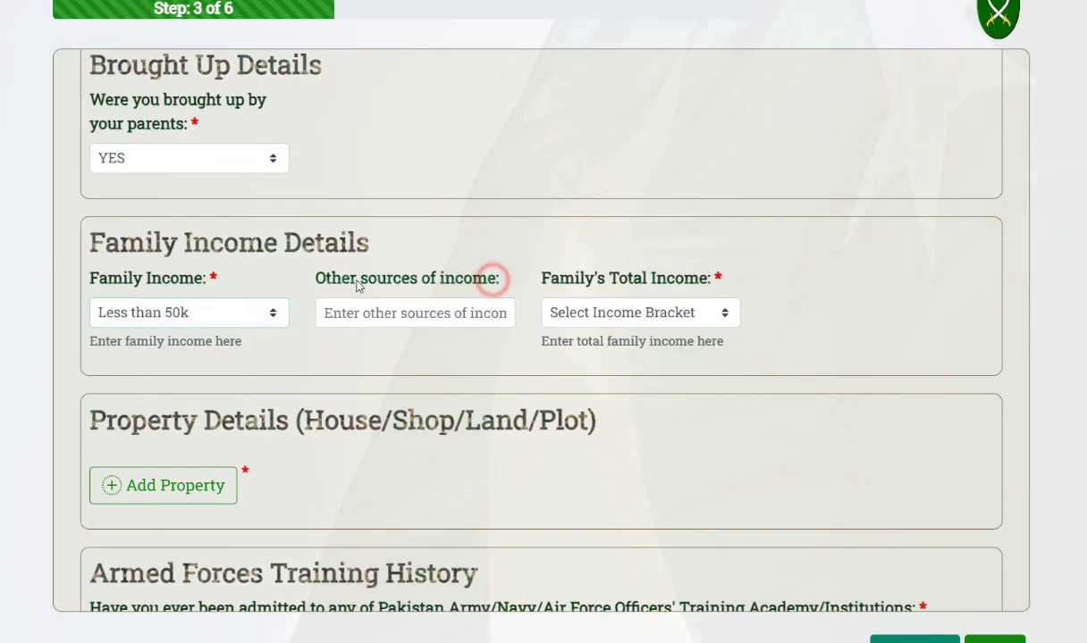
click(654, 313)
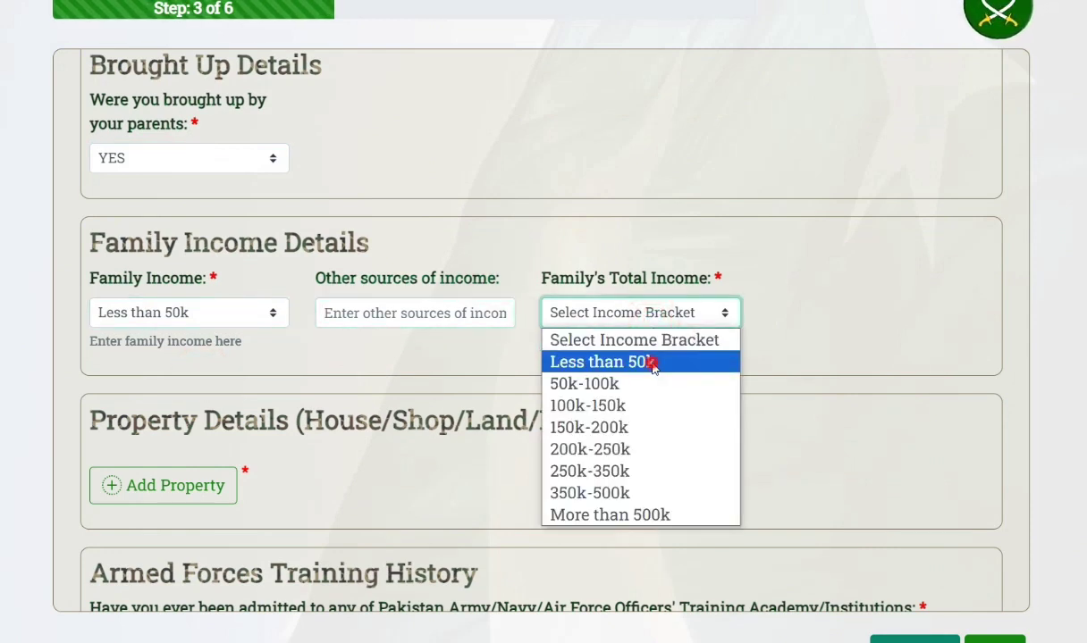
click(650, 361)
Add a property record with type Residential, size 65465 and status Rented.
scroll(242, 363, down, 3)
click(92, 152)
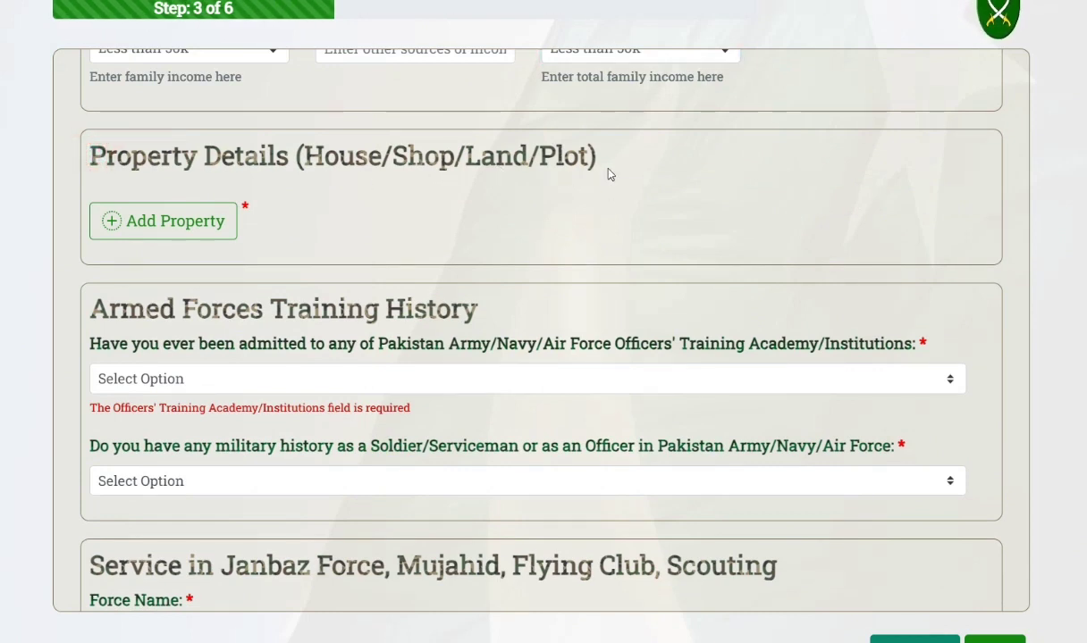
click(153, 223)
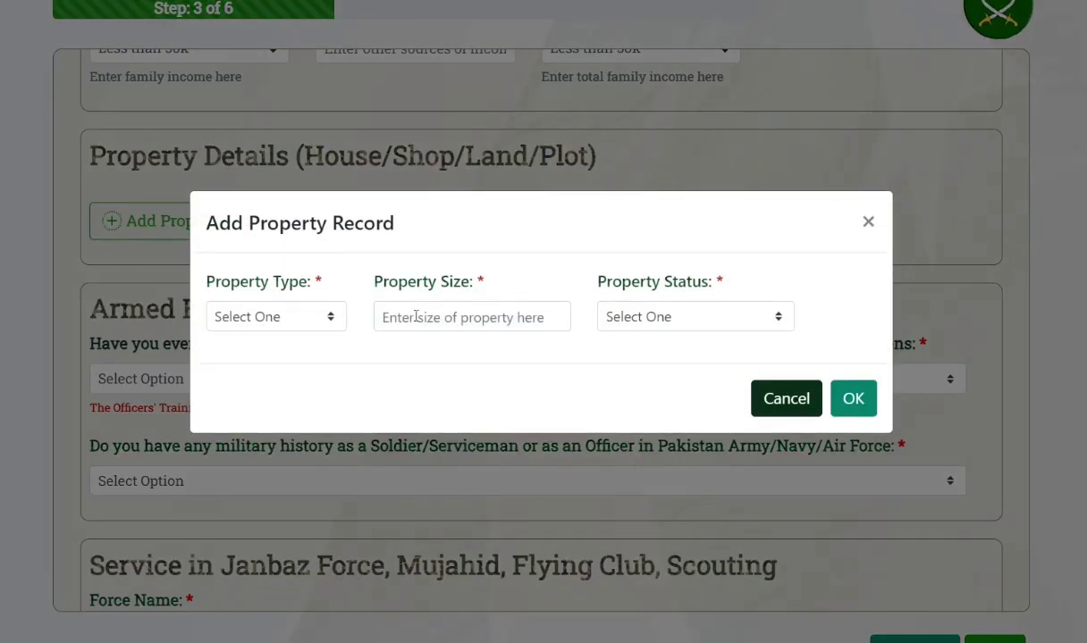
click(289, 323)
click(279, 365)
click(475, 314)
text(65465)
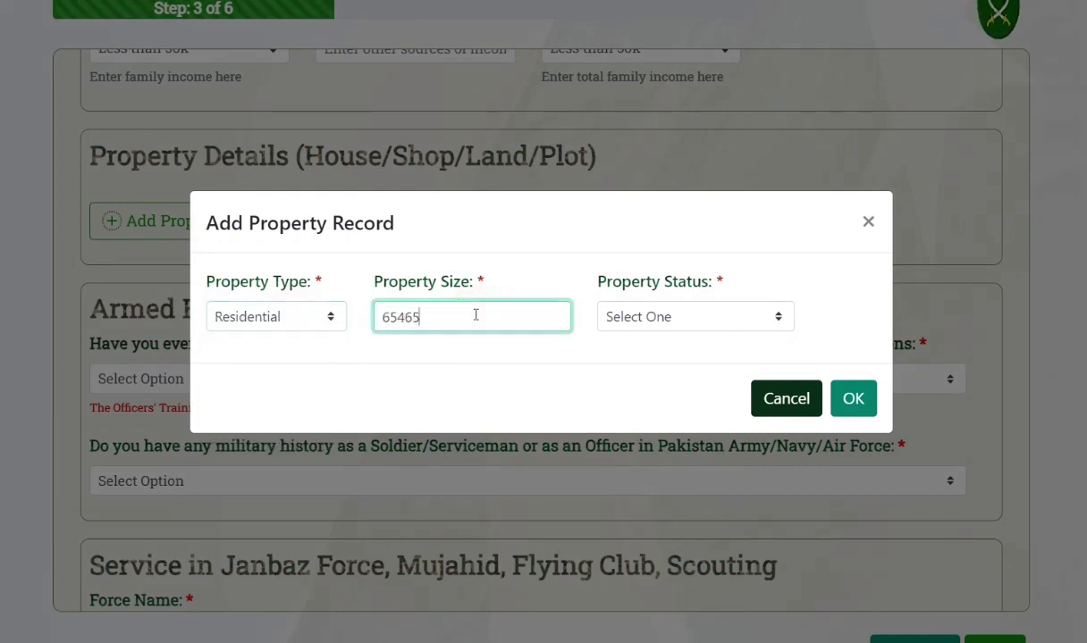
click(700, 317)
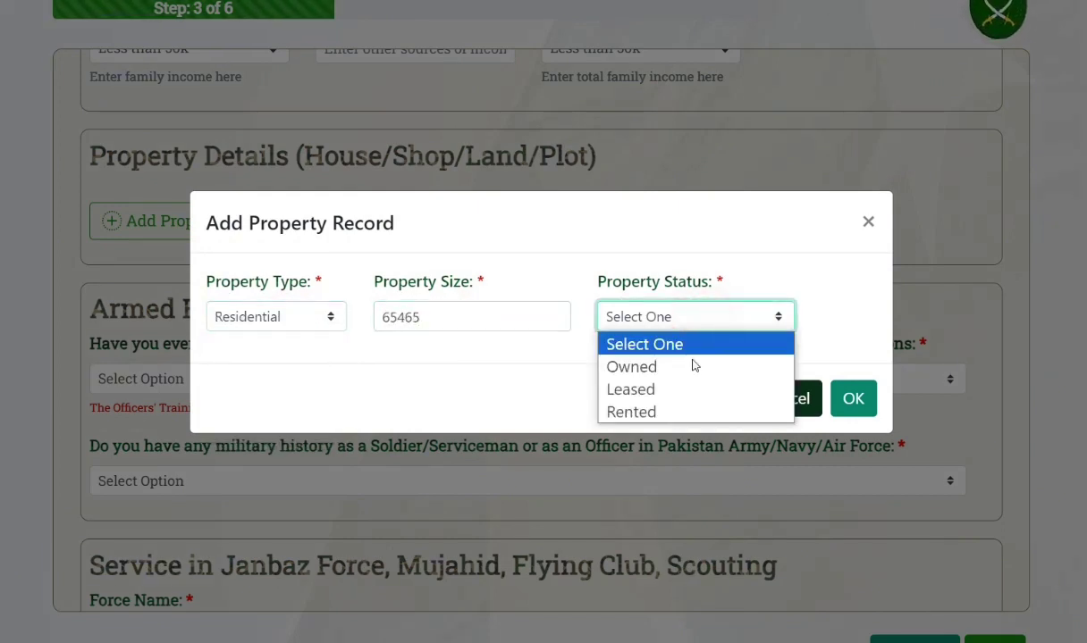
click(688, 410)
click(860, 403)
Answer NO for admission to an officers' training academy and None for military history.
scroll(231, 372, down, 4)
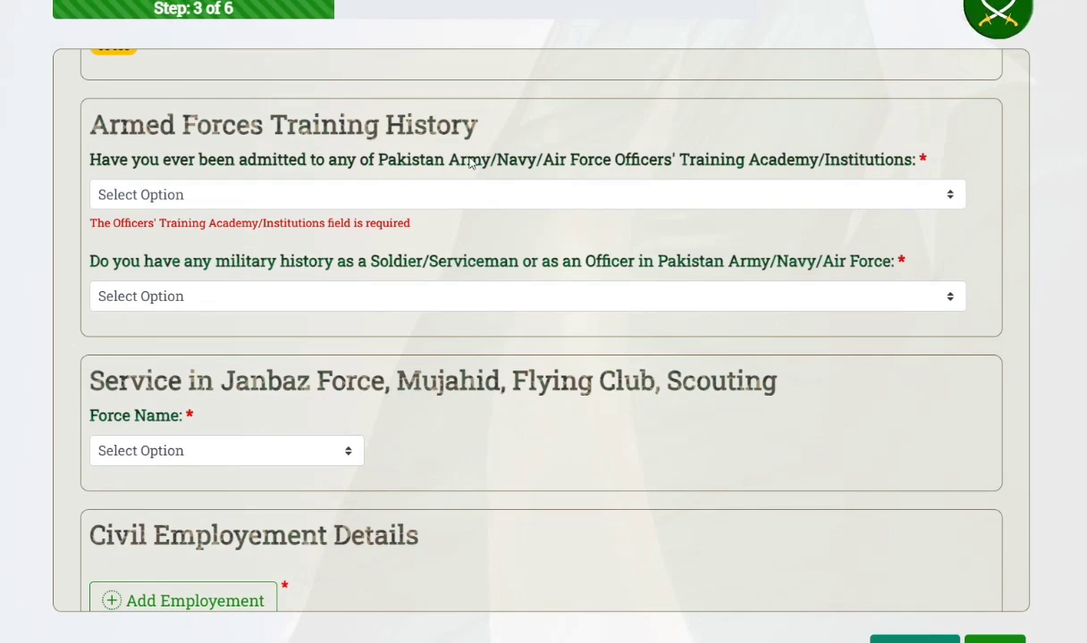
click(206, 198)
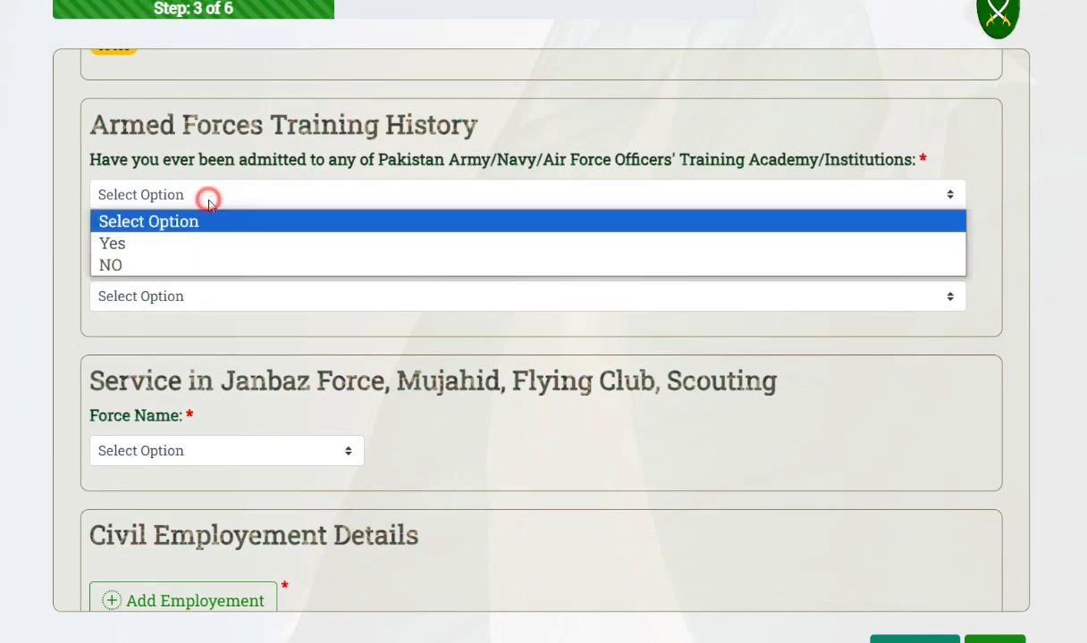
click(194, 268)
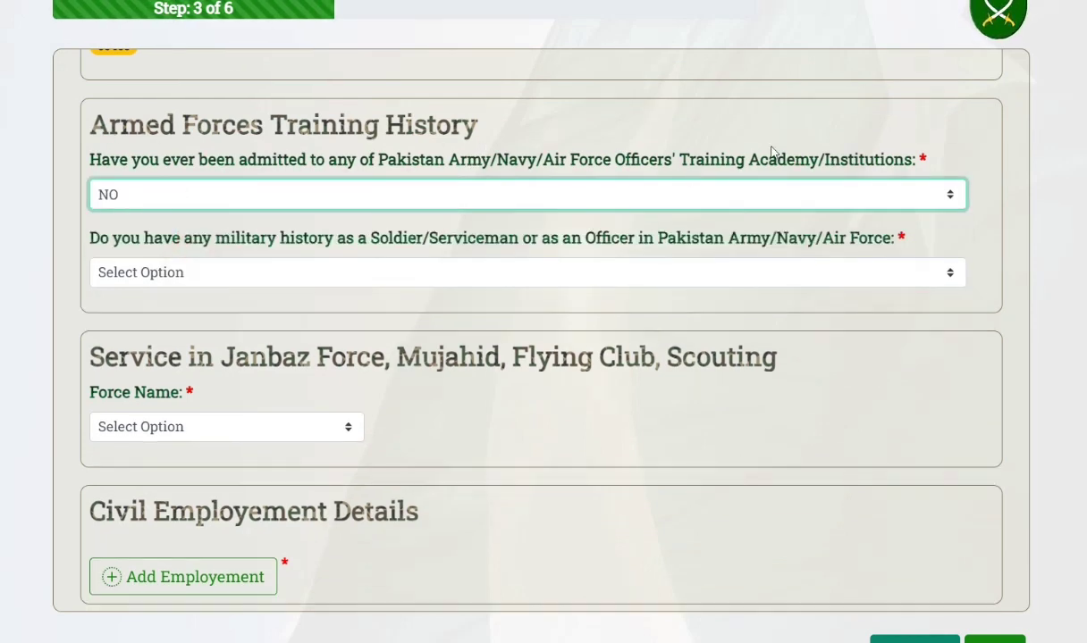
click(214, 234)
click(405, 272)
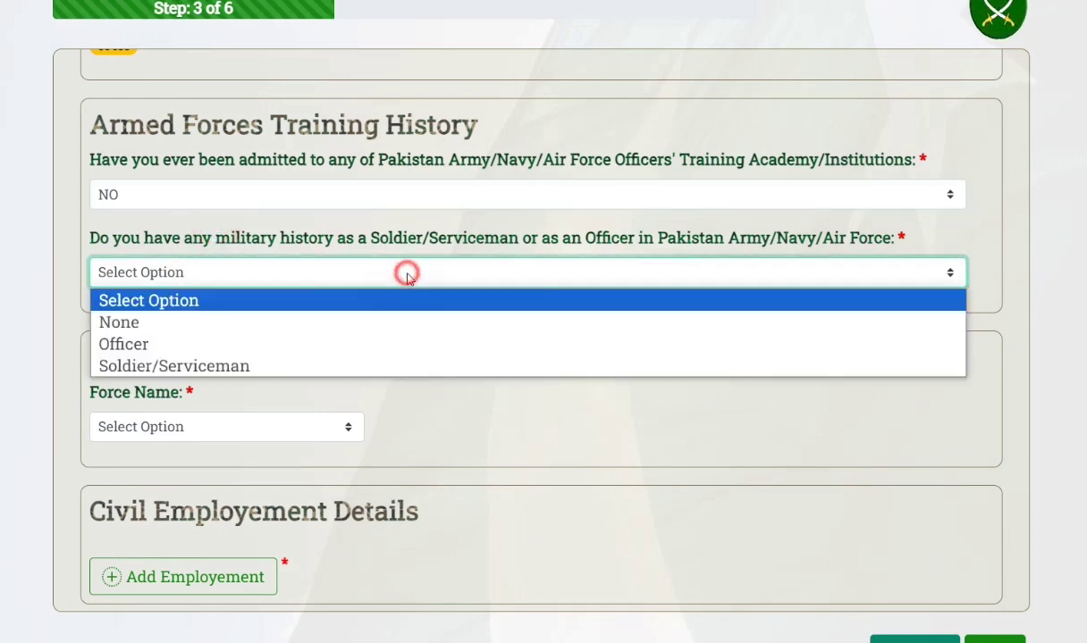
click(309, 324)
Set the force name to None for service in Janbaz Force, Mujahid, Flying Club or Scouting.
scroll(385, 327, down, 1)
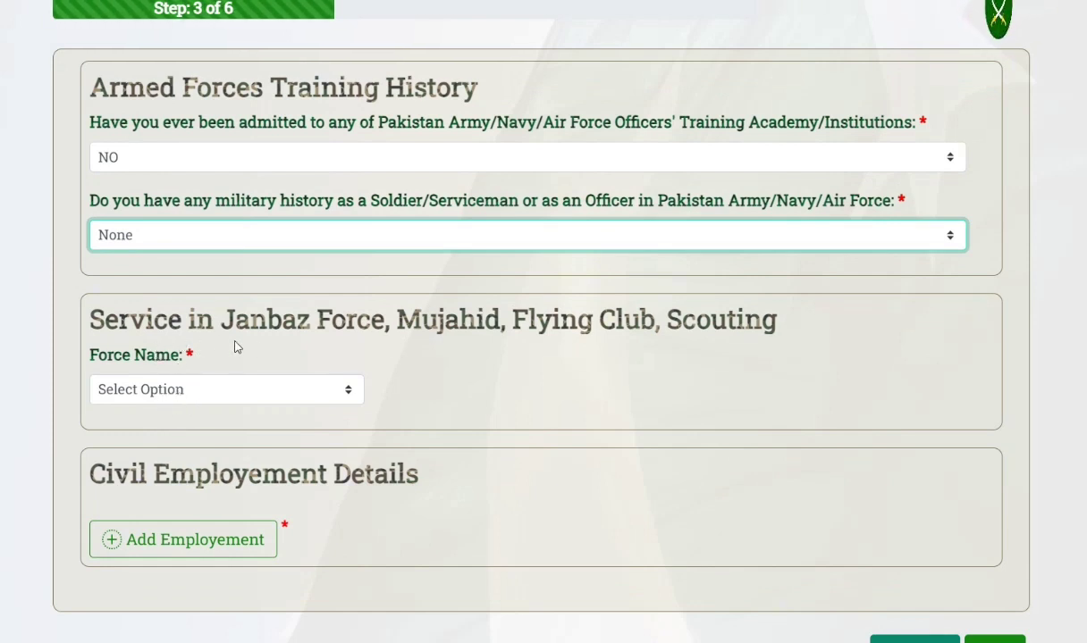
click(197, 387)
click(186, 439)
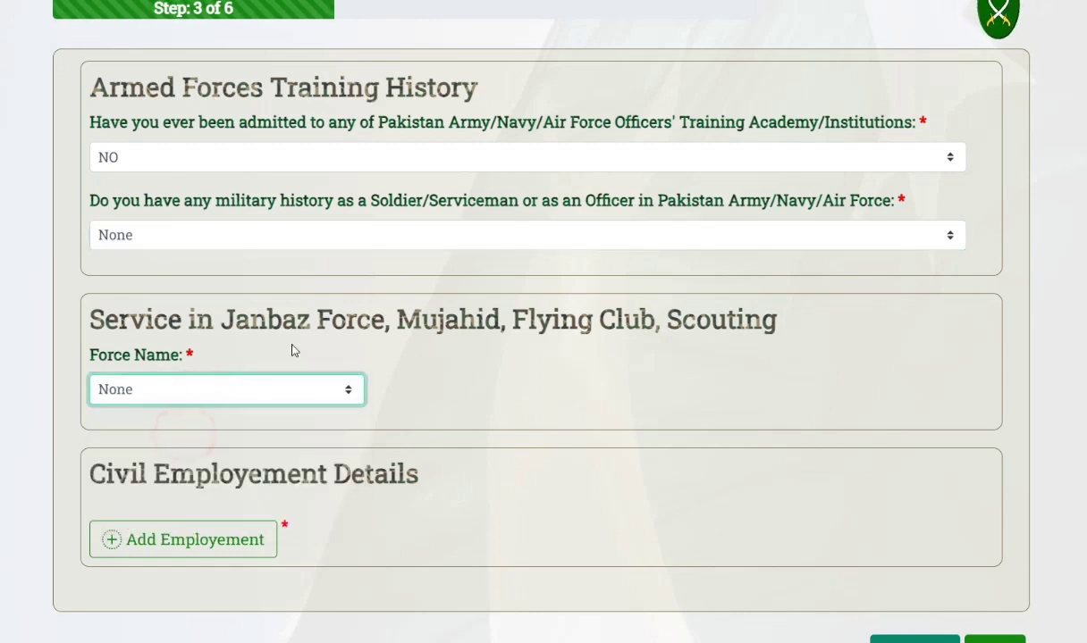
Open a new civil employment record and start filling in its firm or company name.
scroll(286, 344, down, 2)
click(164, 472)
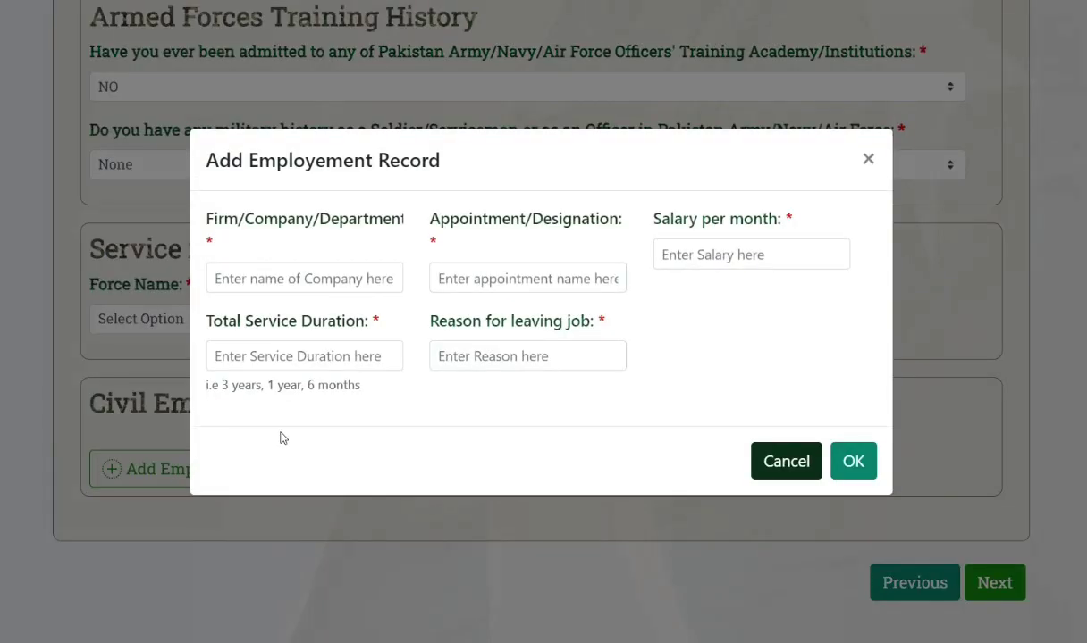
click(325, 285)
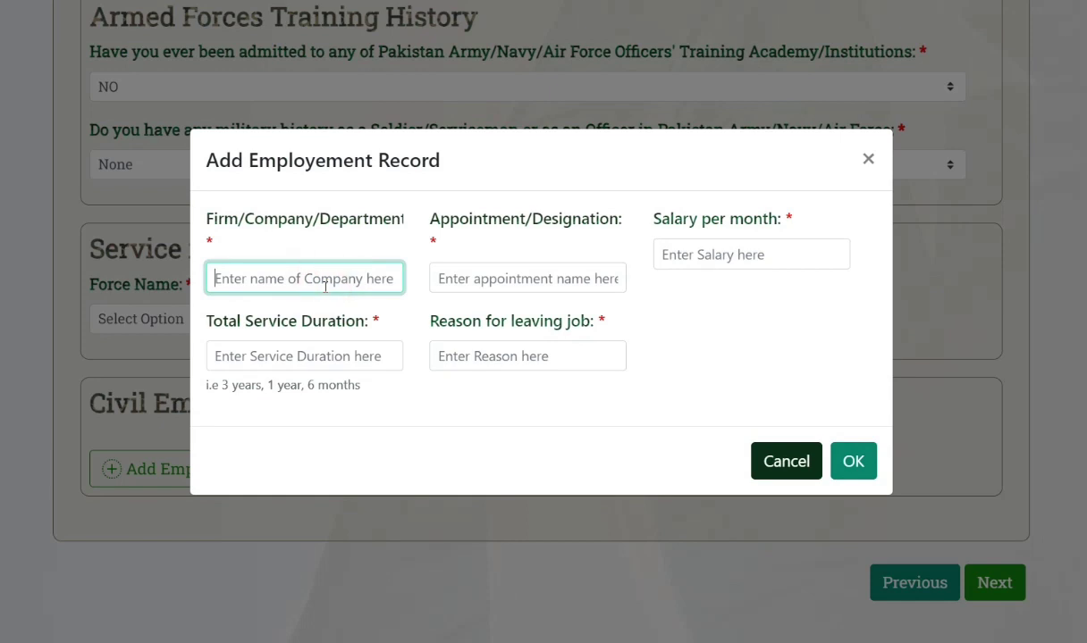
text(n)
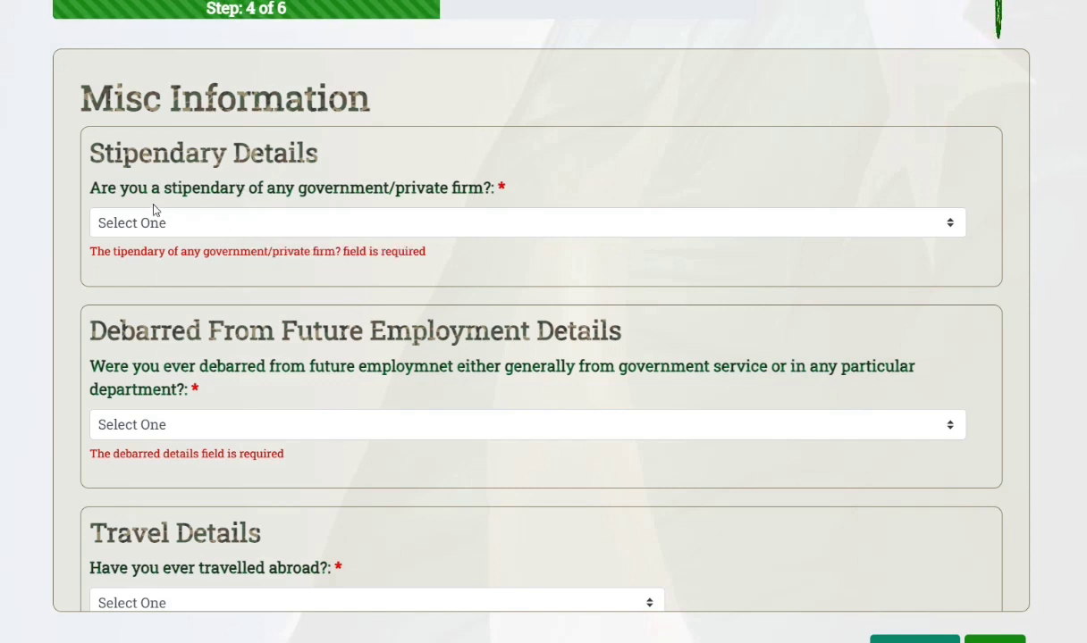
Answer the government/private firm stipendary question with NO, trying YES to view its bond details field before settling on NO.
click(404, 224)
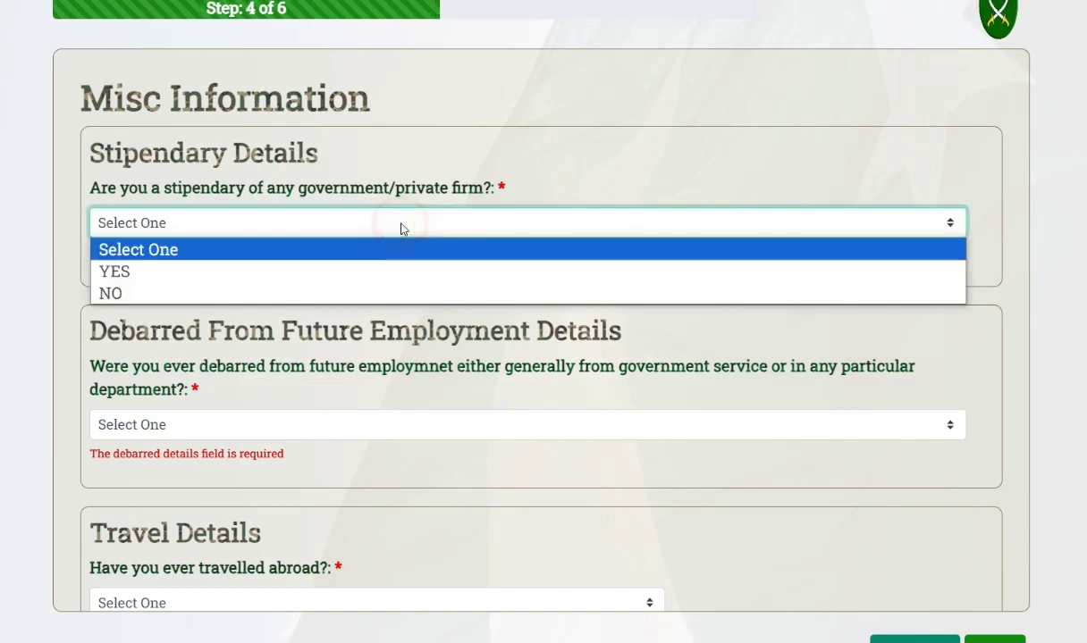
click(209, 294)
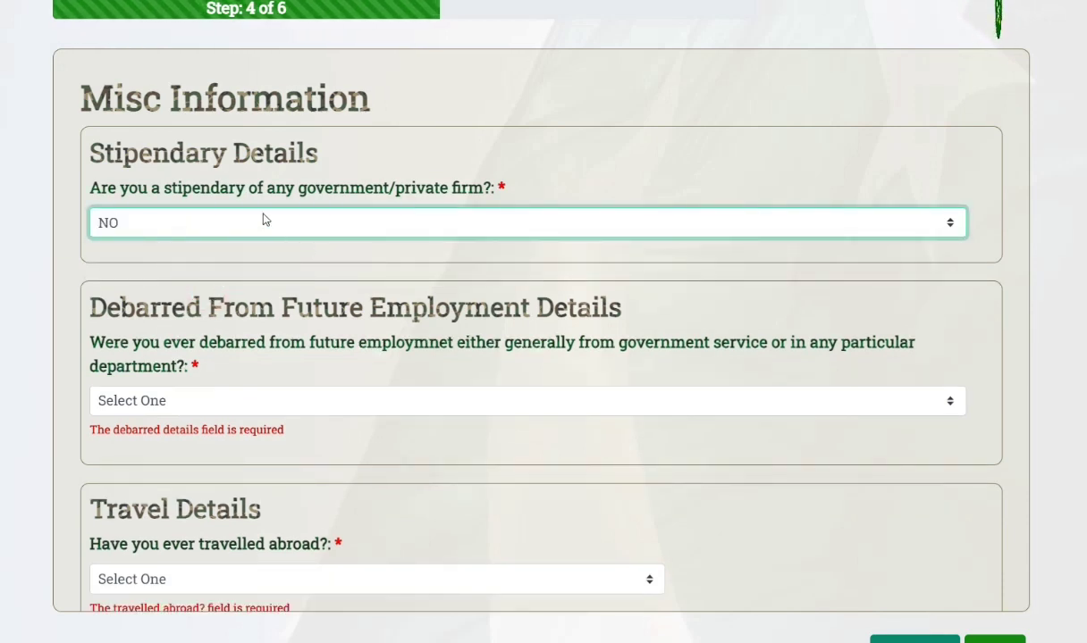
click(263, 213)
click(236, 271)
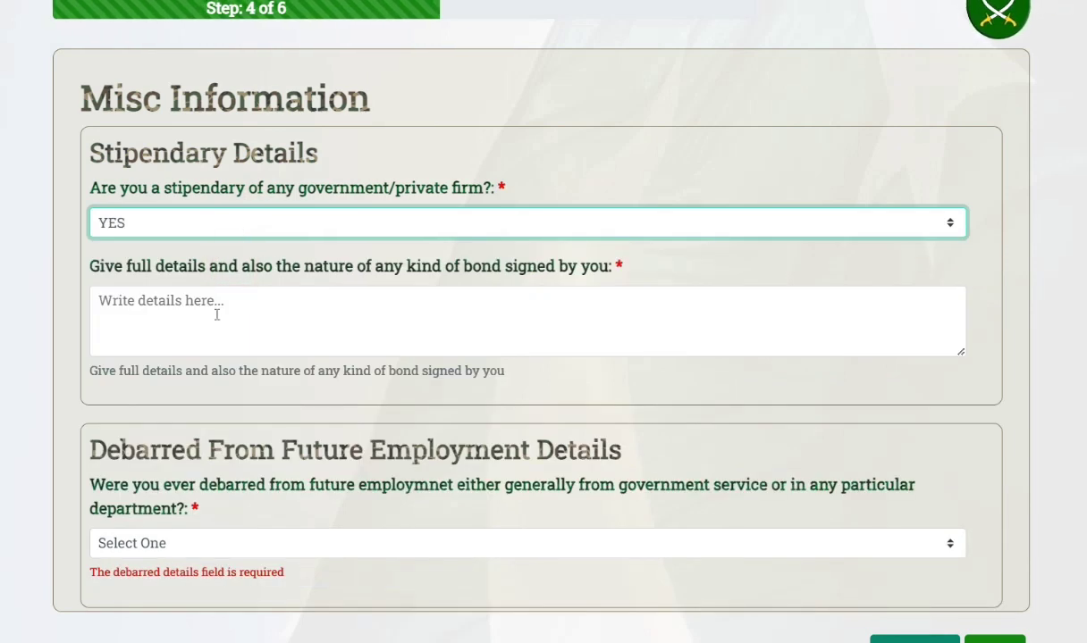
click(226, 223)
click(223, 296)
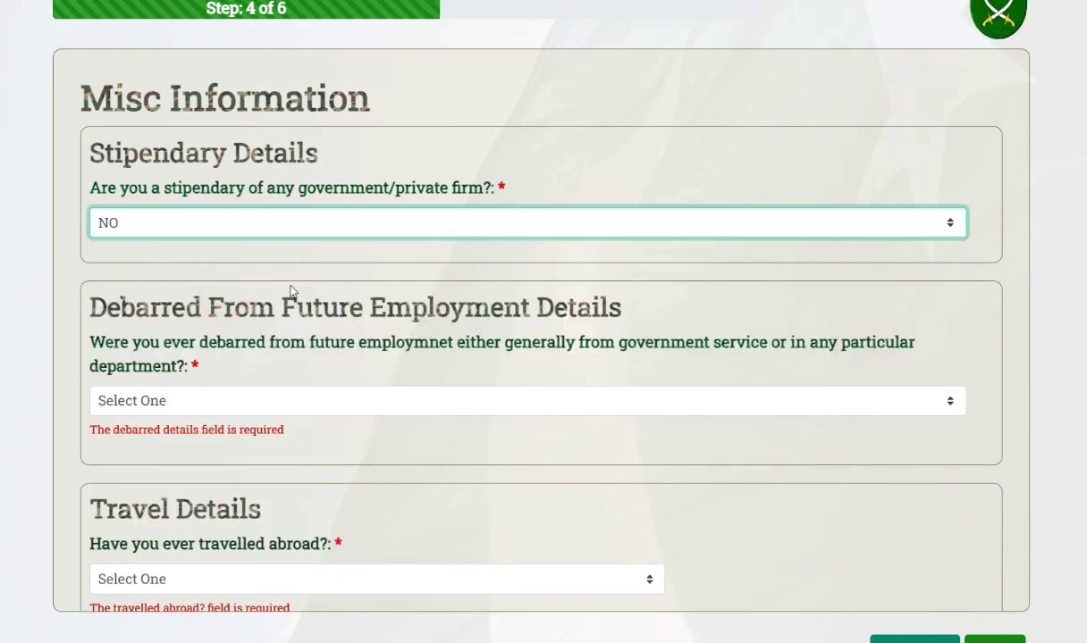
Answer NO to being debarred from future employment and NO to having travelled abroad.
scroll(214, 318, down, 2)
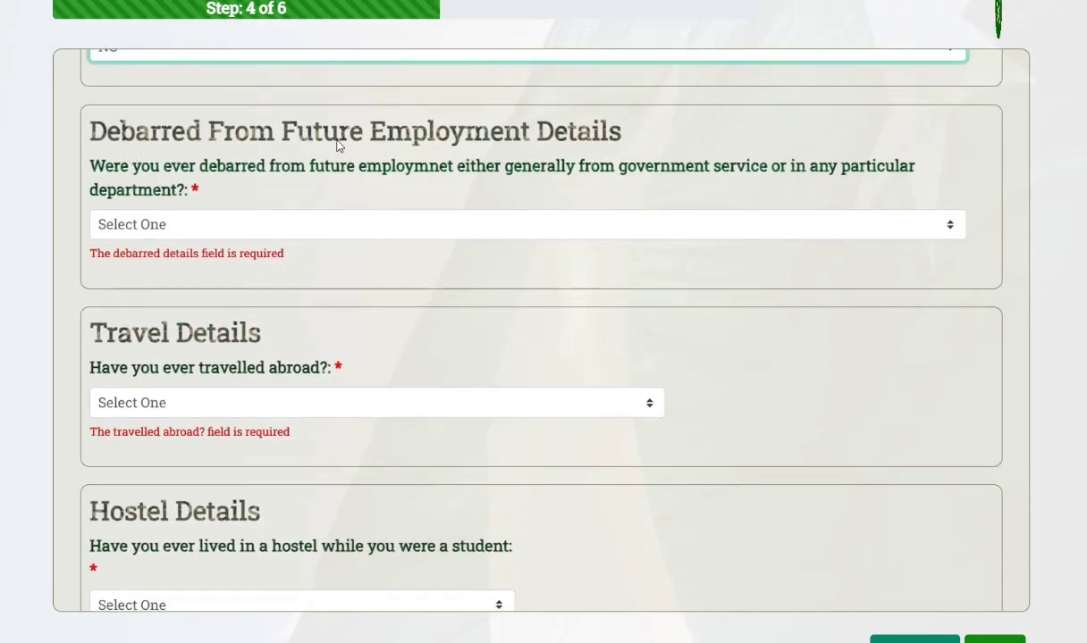
click(185, 226)
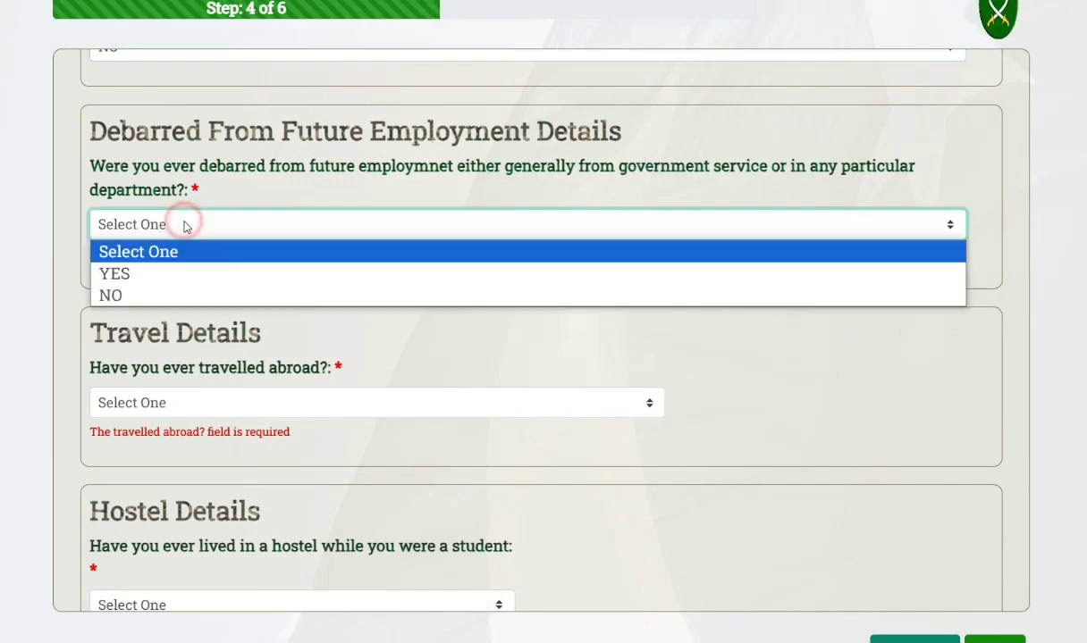
click(179, 295)
scroll(233, 242, down, 1)
click(235, 329)
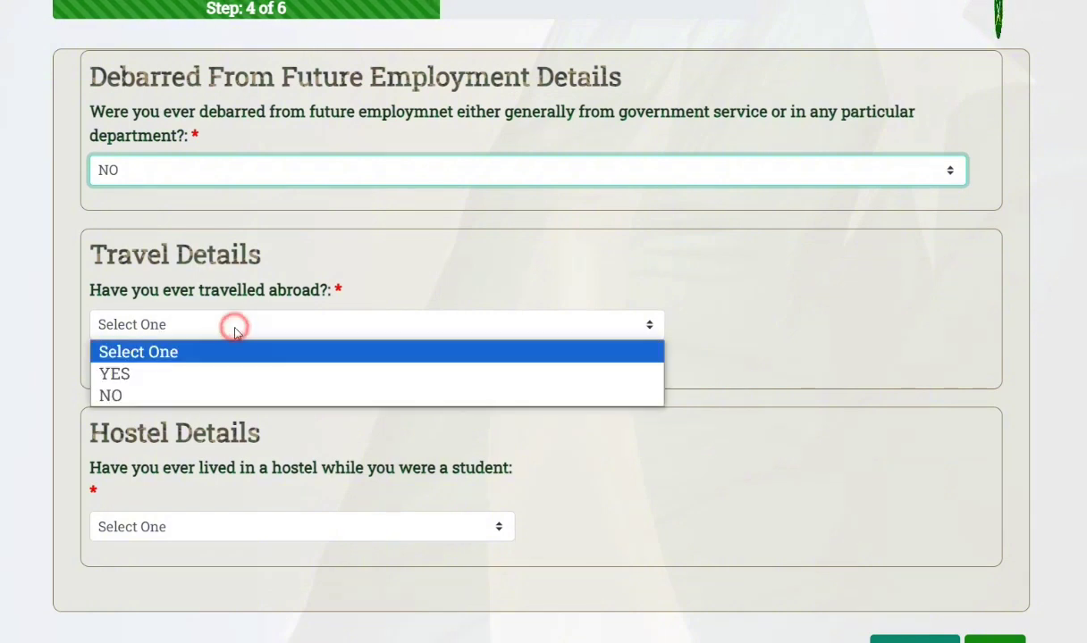
click(183, 394)
Answer NO to having lived in a hostel as a student and proceed to the next page.
scroll(262, 375, down, 1)
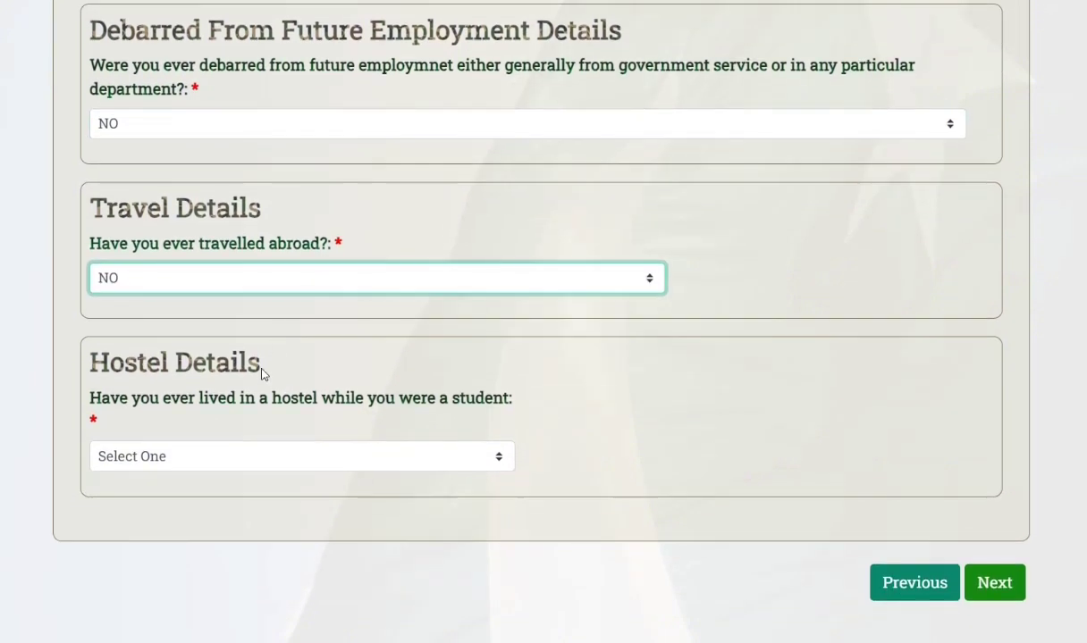
click(235, 458)
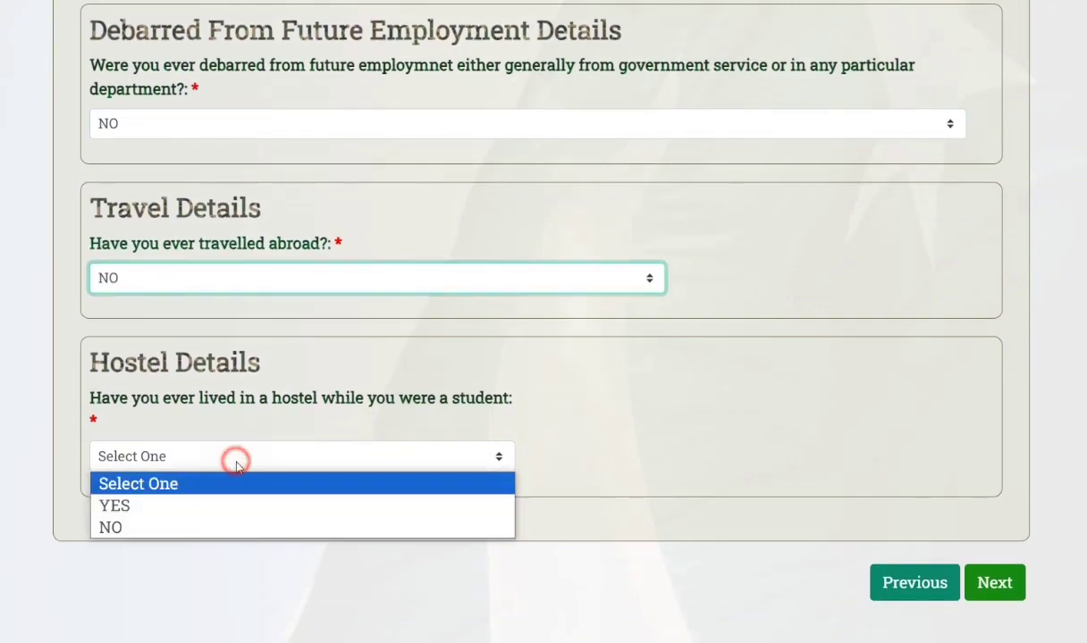
click(199, 527)
click(990, 591)
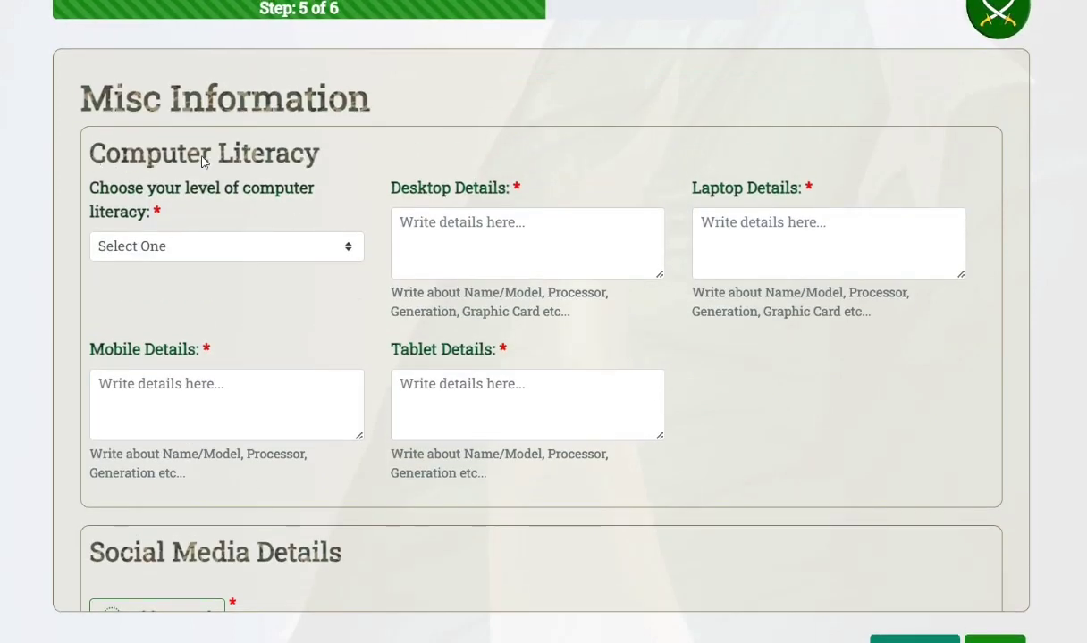
Set the level of computer literacy to Good and open the desktop details for entry.
click(170, 246)
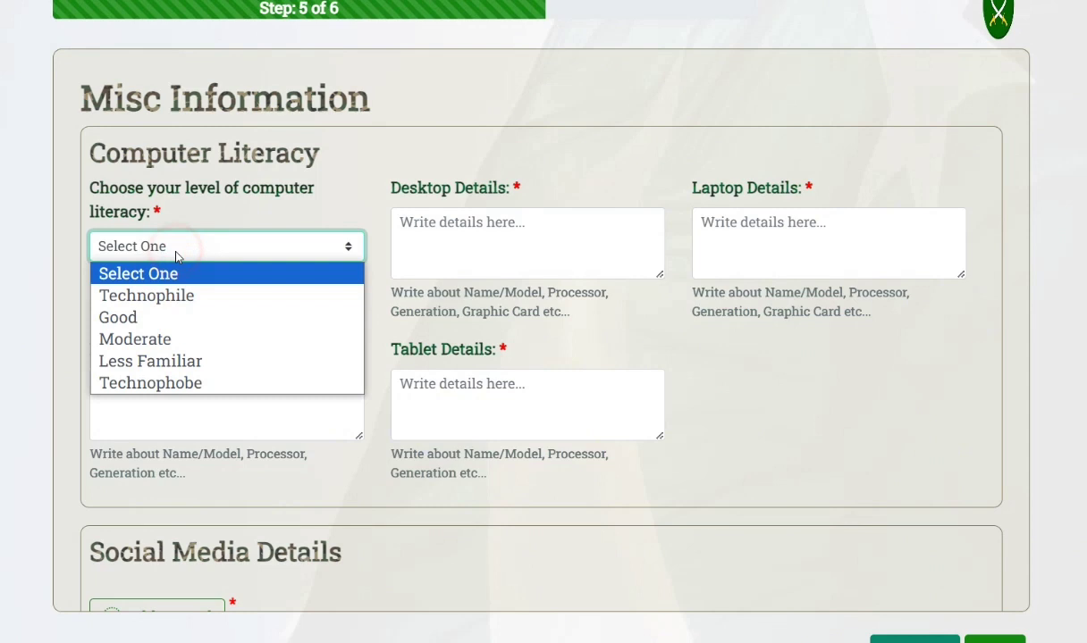
click(194, 318)
click(517, 235)
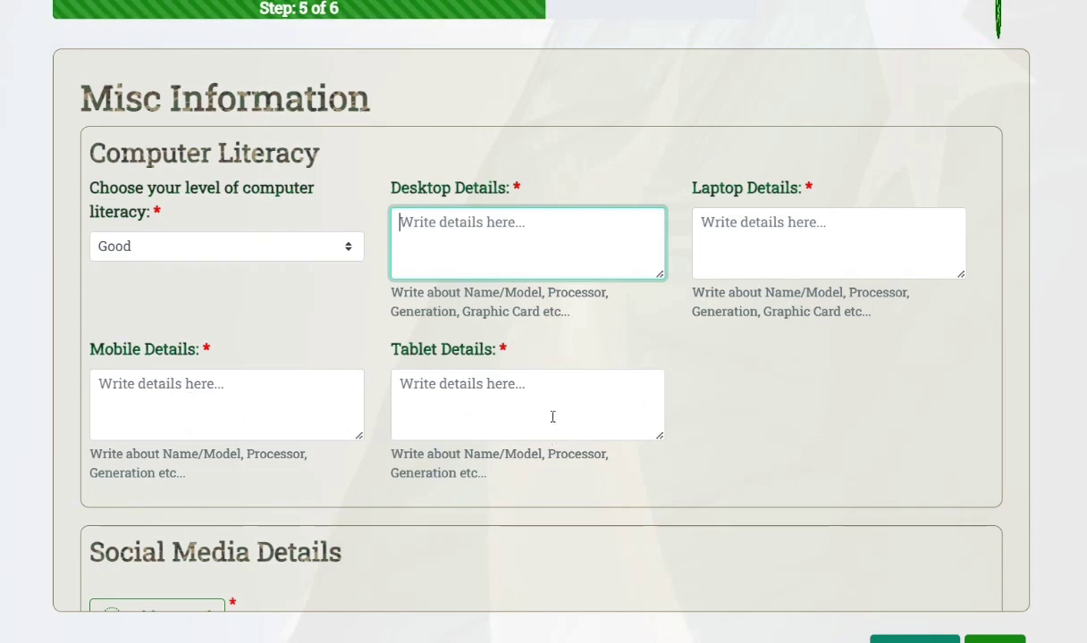
Add a social media record for Facebook with an average screen time of 1 and an account username.
scroll(303, 437, down, 5)
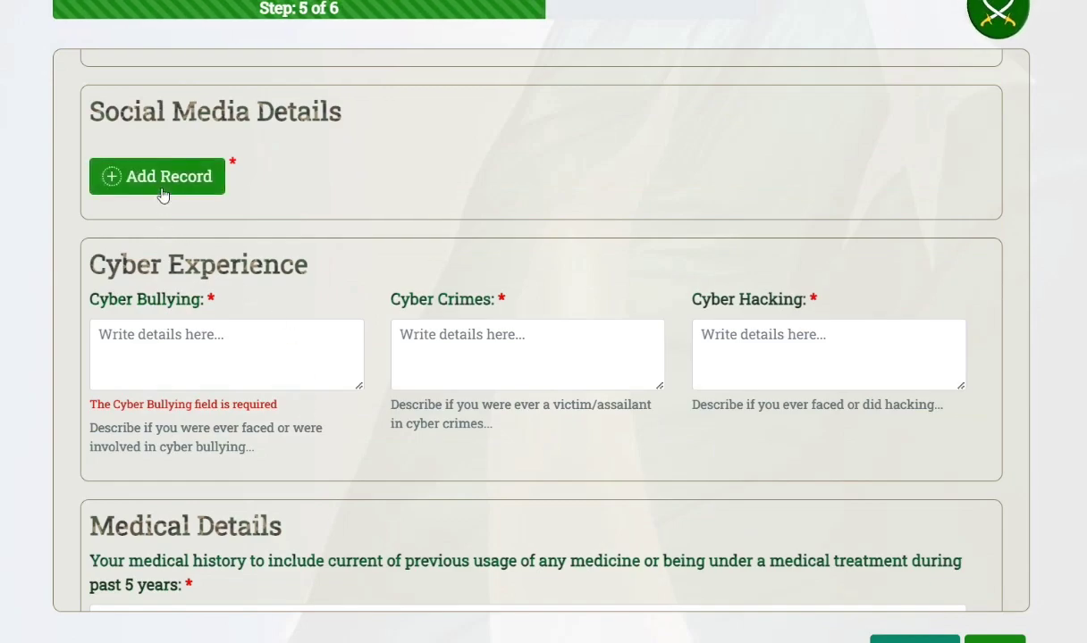
click(161, 190)
click(272, 307)
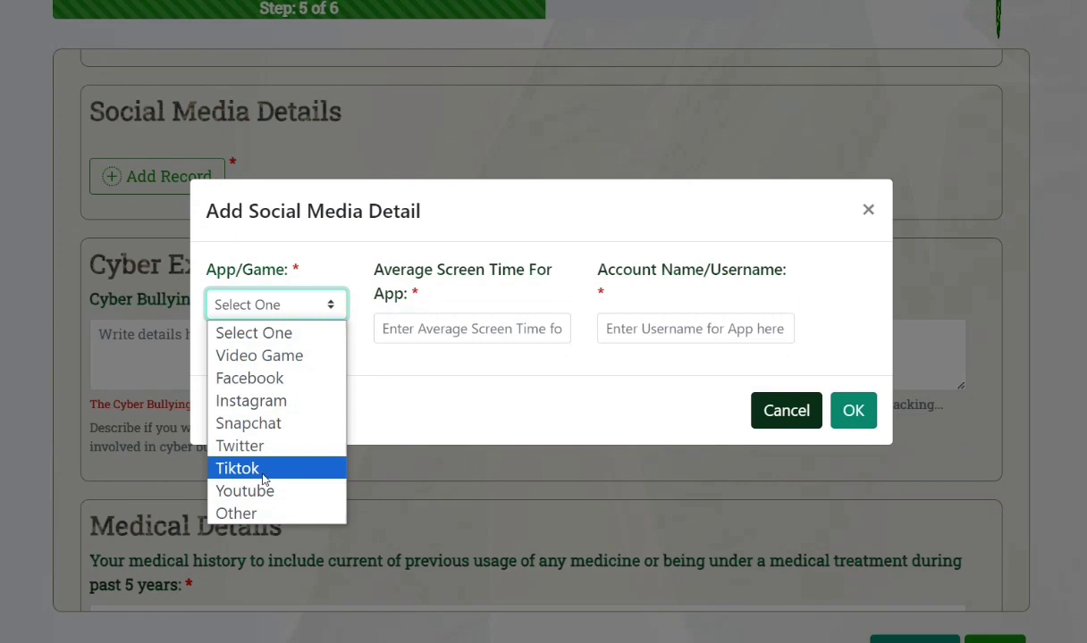
click(264, 379)
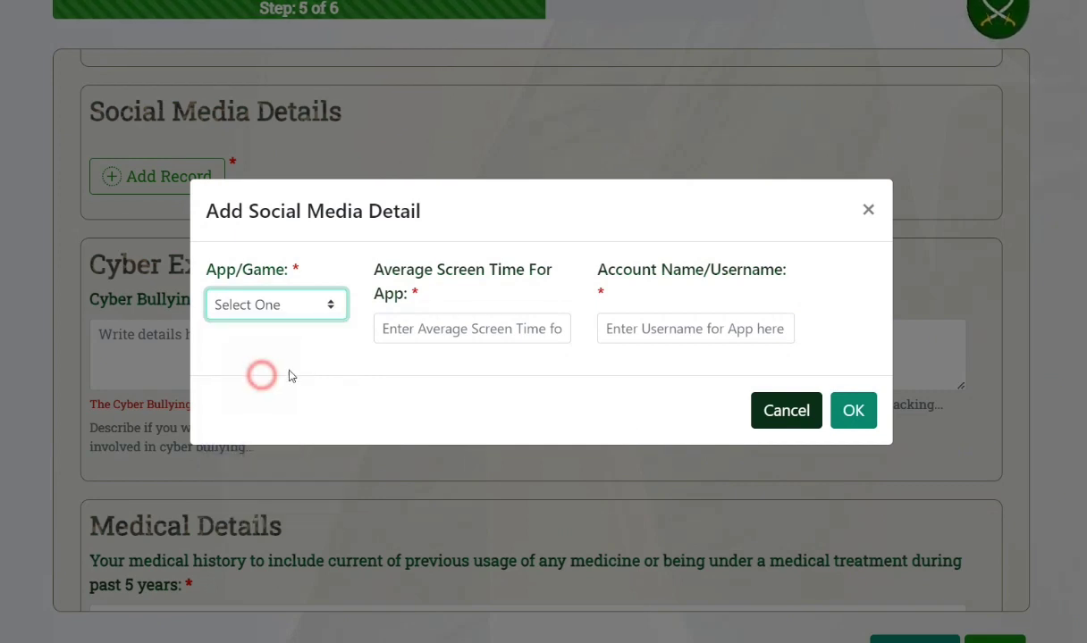
click(464, 336)
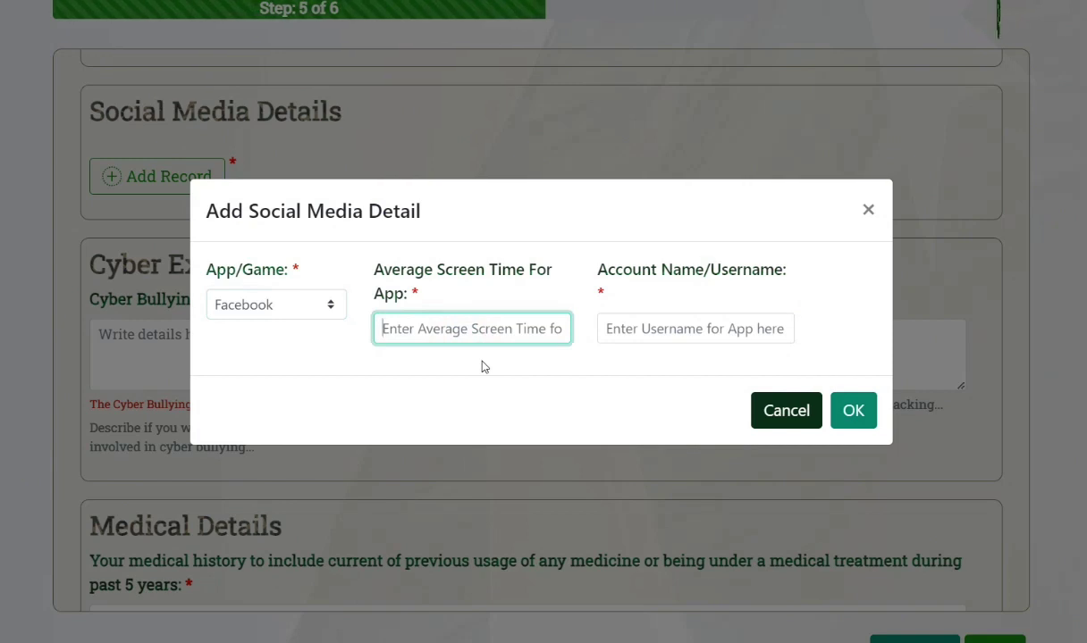
text(1)
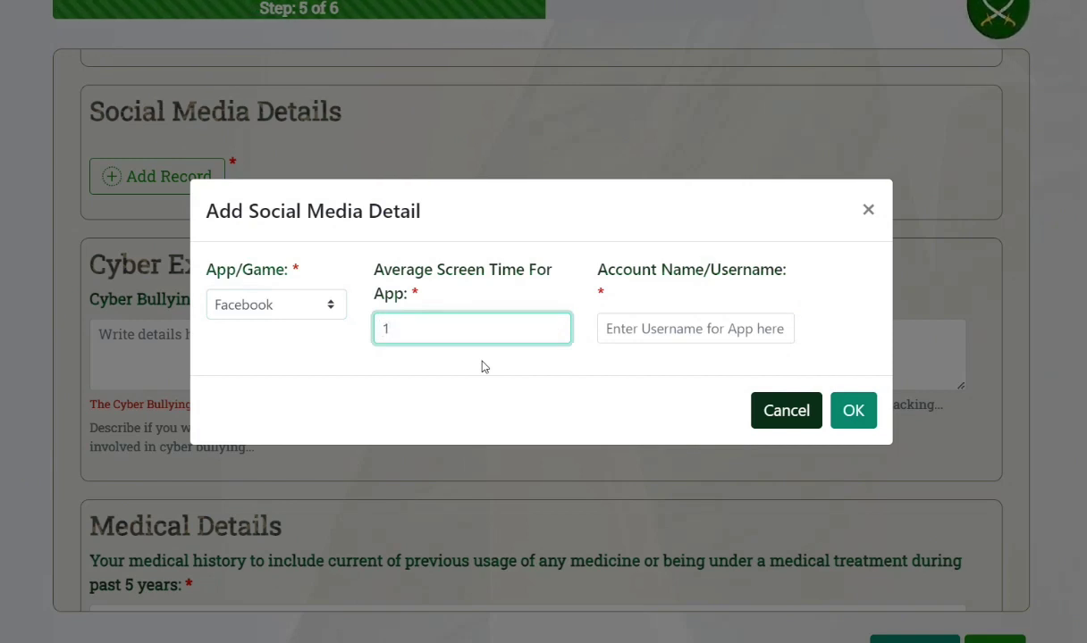
click(718, 327)
text(kjb)
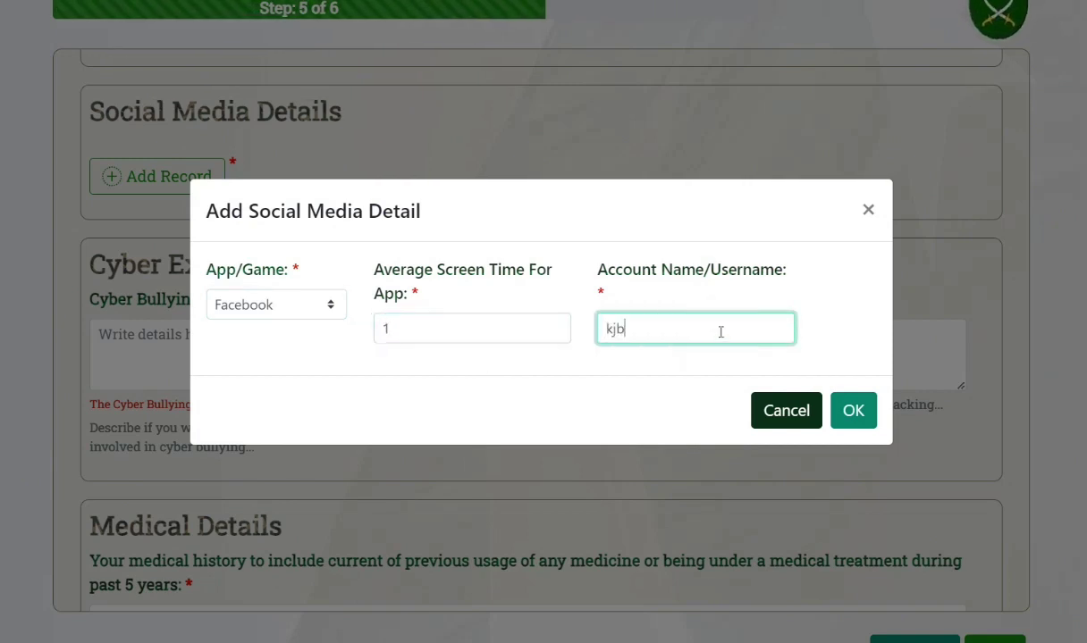
click(849, 413)
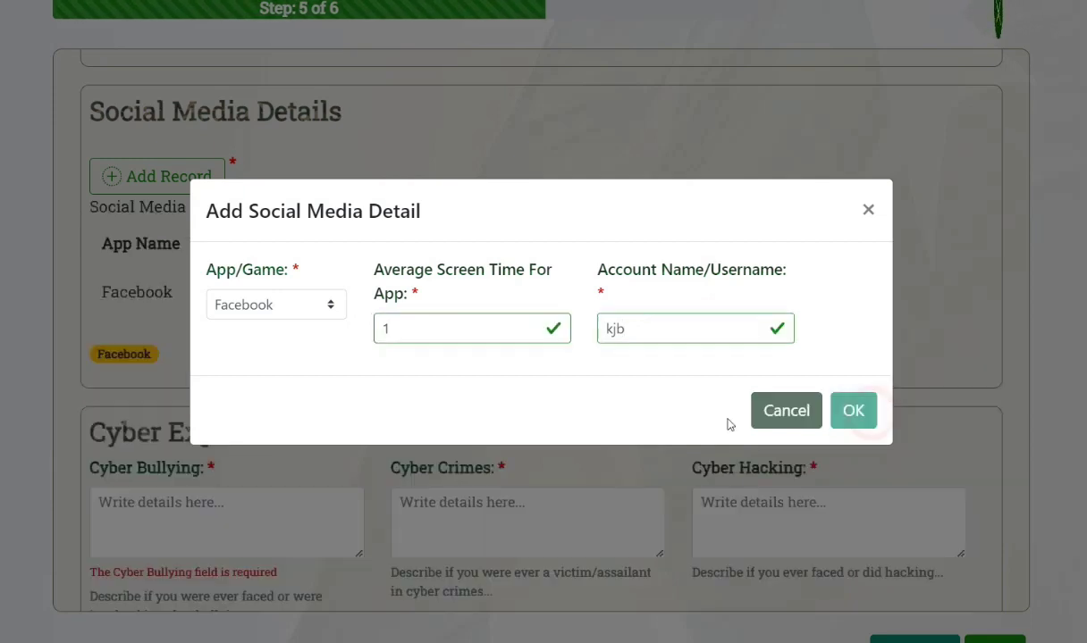
Check the Cyber Experience and Medical Details sections without filling them in and proceed to the next page.
scroll(279, 351, down, 4)
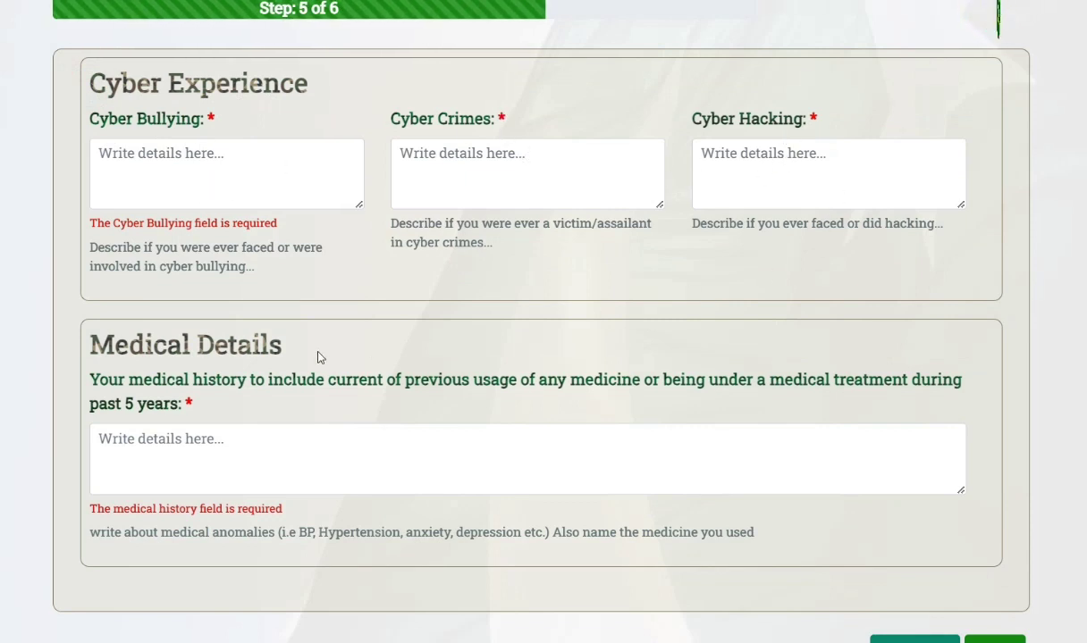
scroll(317, 358, down, 1)
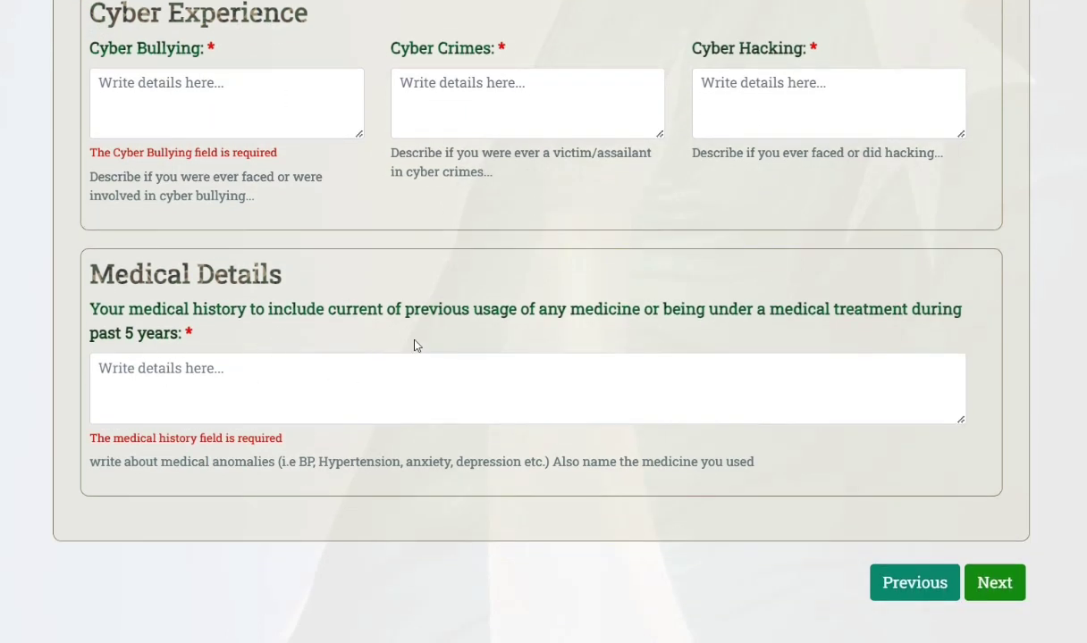
click(994, 600)
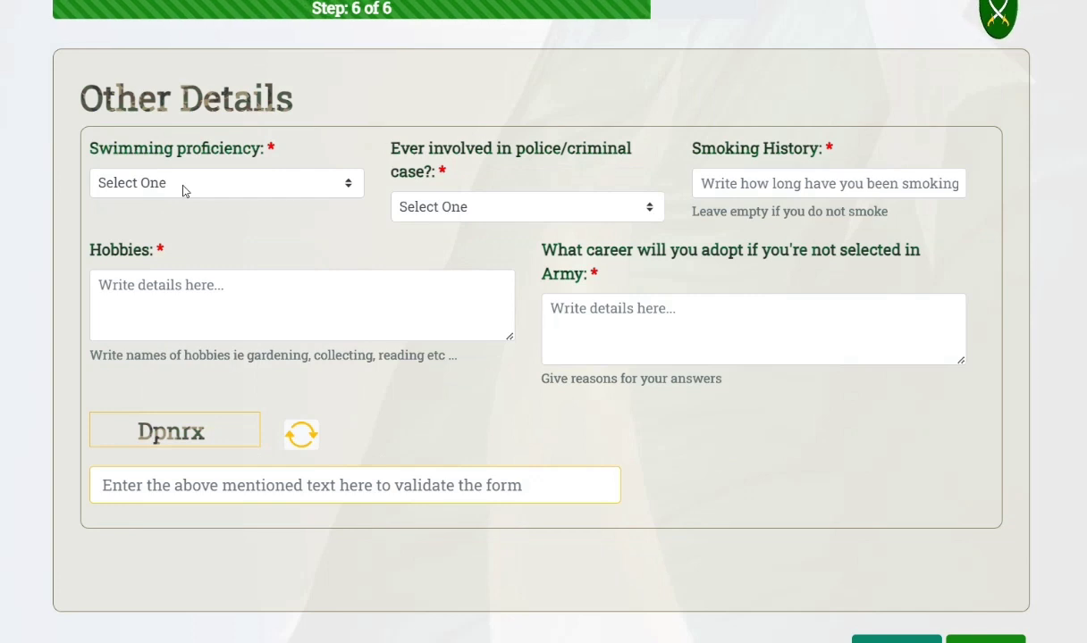
Set the swimming proficiency to Cannot Swim and answer No to involvement in a police or criminal case.
click(183, 188)
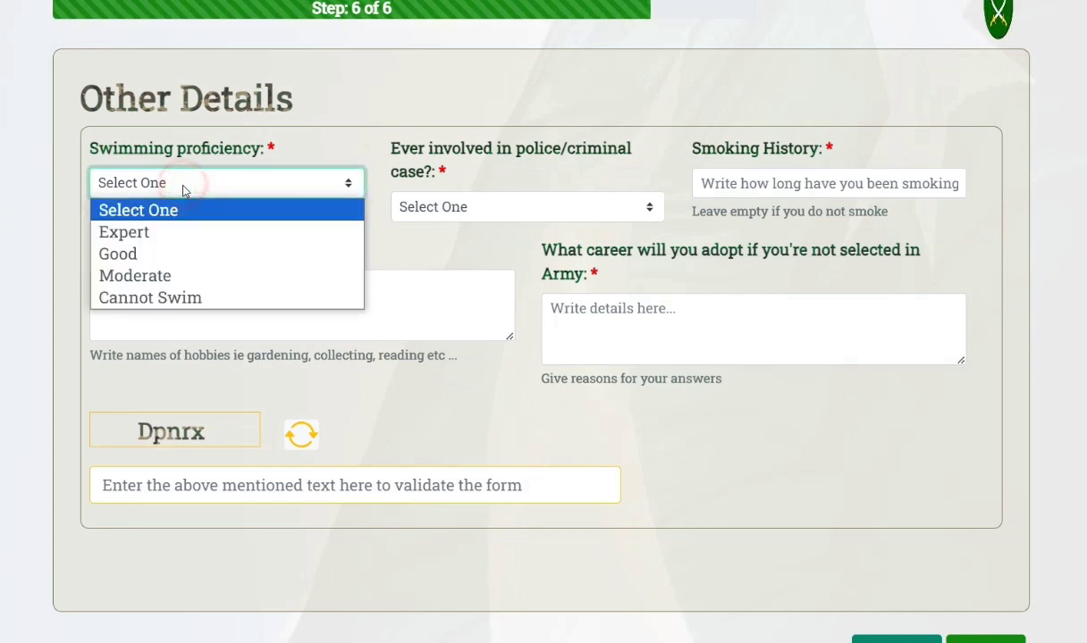
click(206, 297)
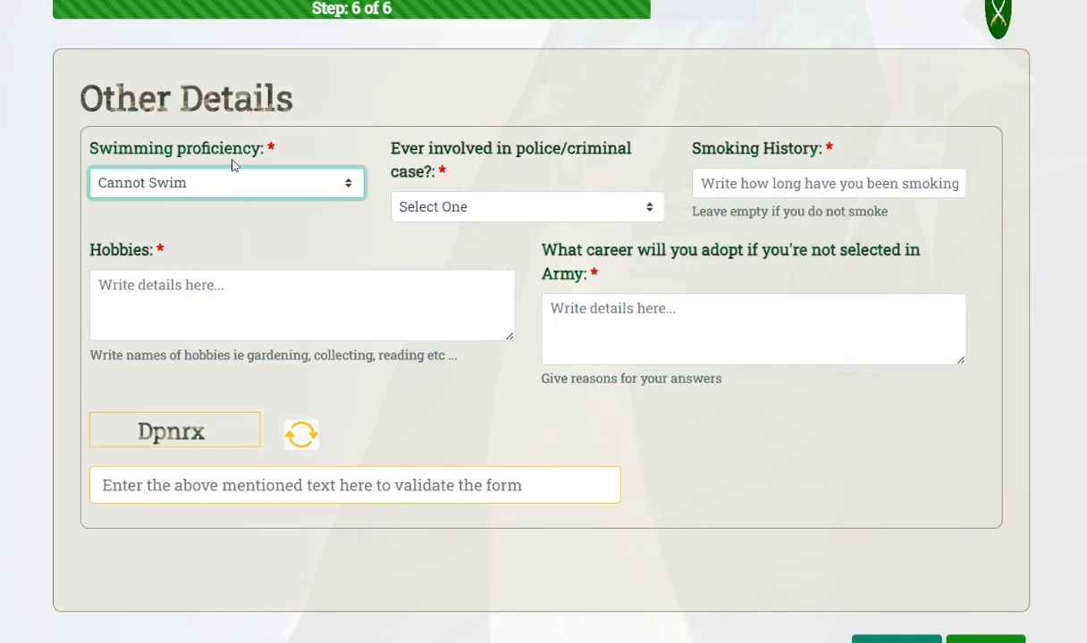
click(233, 185)
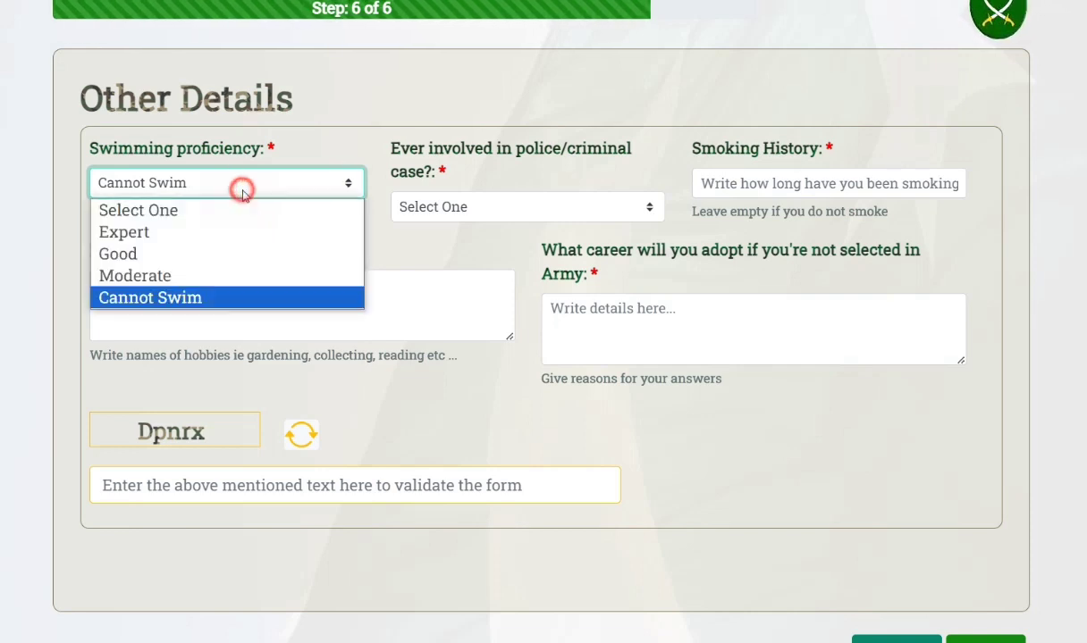
click(230, 300)
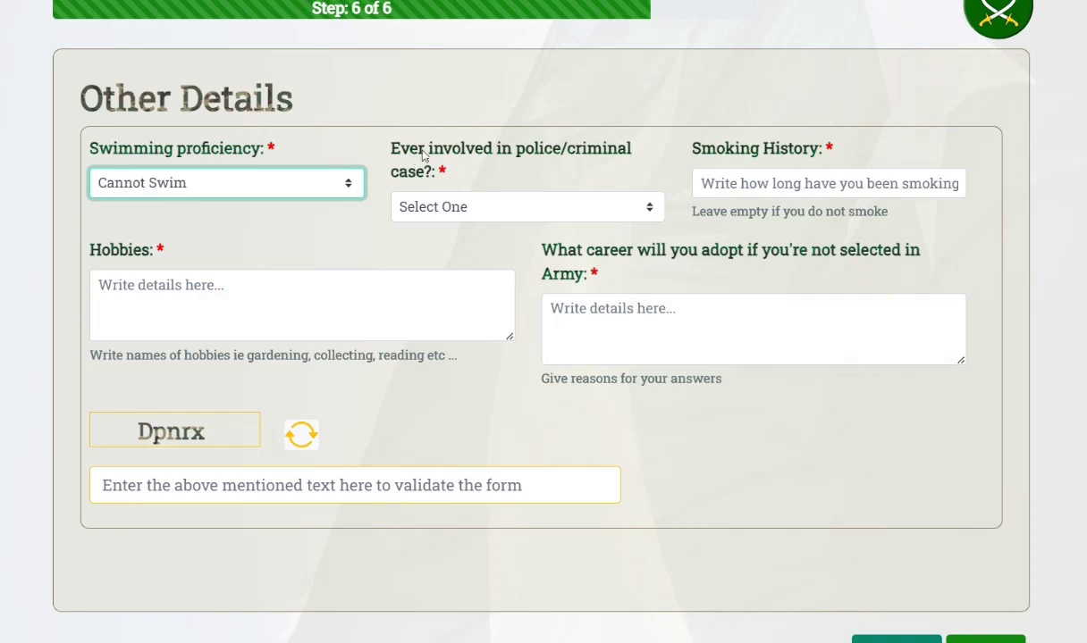
click(487, 207)
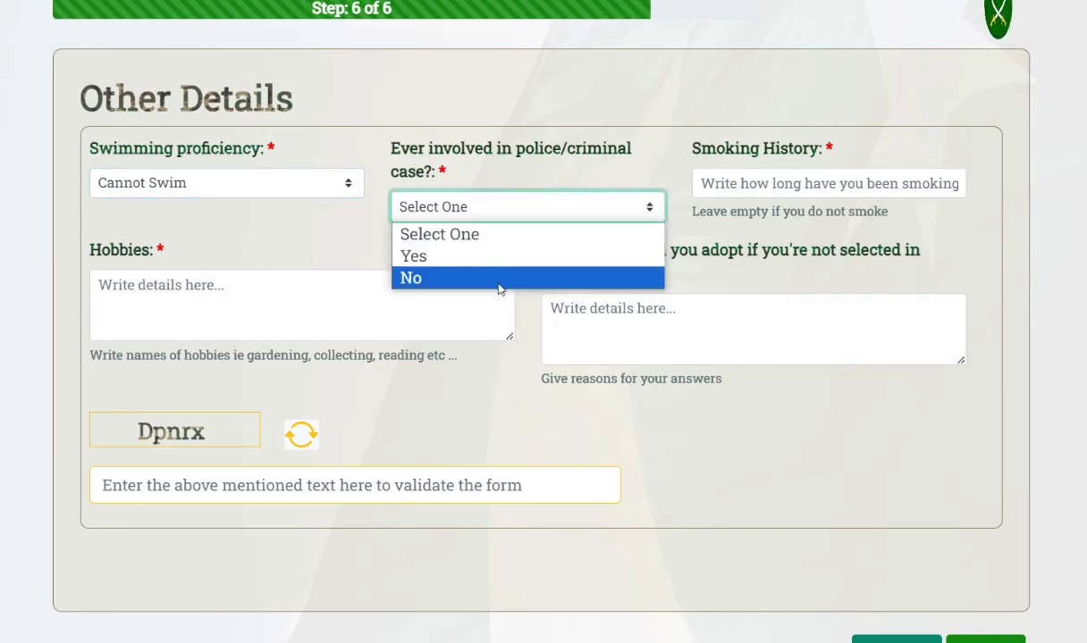
click(500, 280)
Fill in the smoking history as none00, the hobbies as jhhg and the alternative career as lghjhgjh.
click(768, 184)
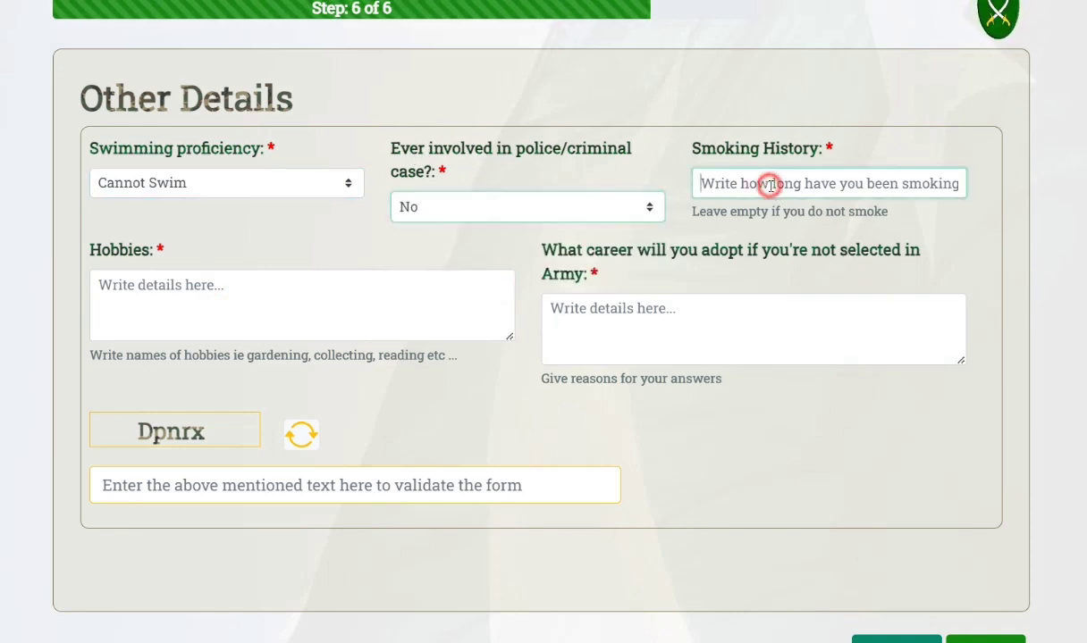
text(none)
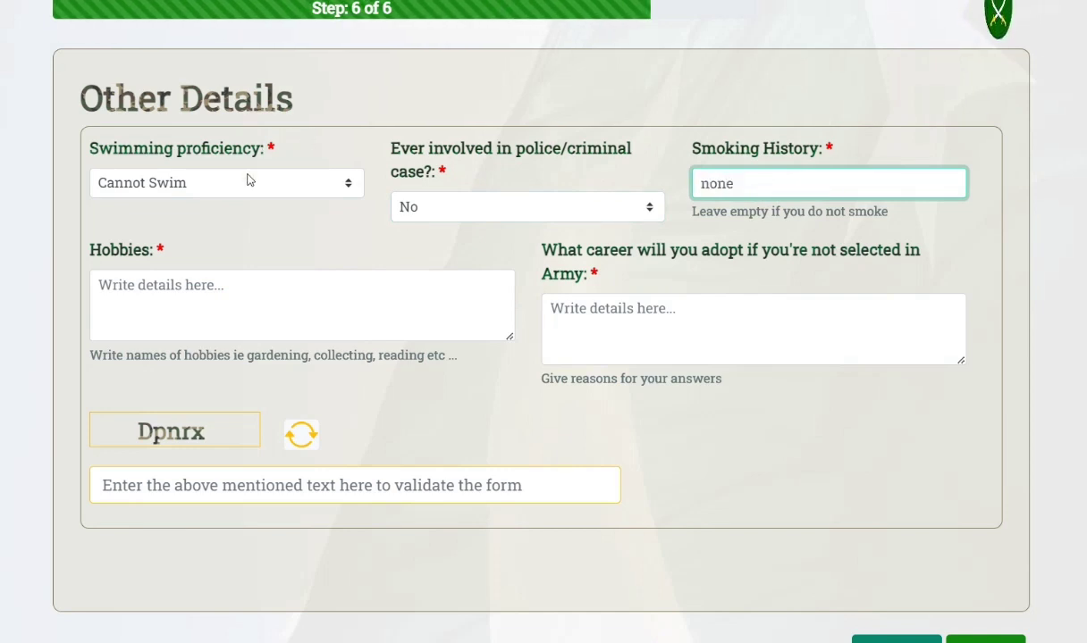
text(00)
click(160, 351)
text(jhhg)
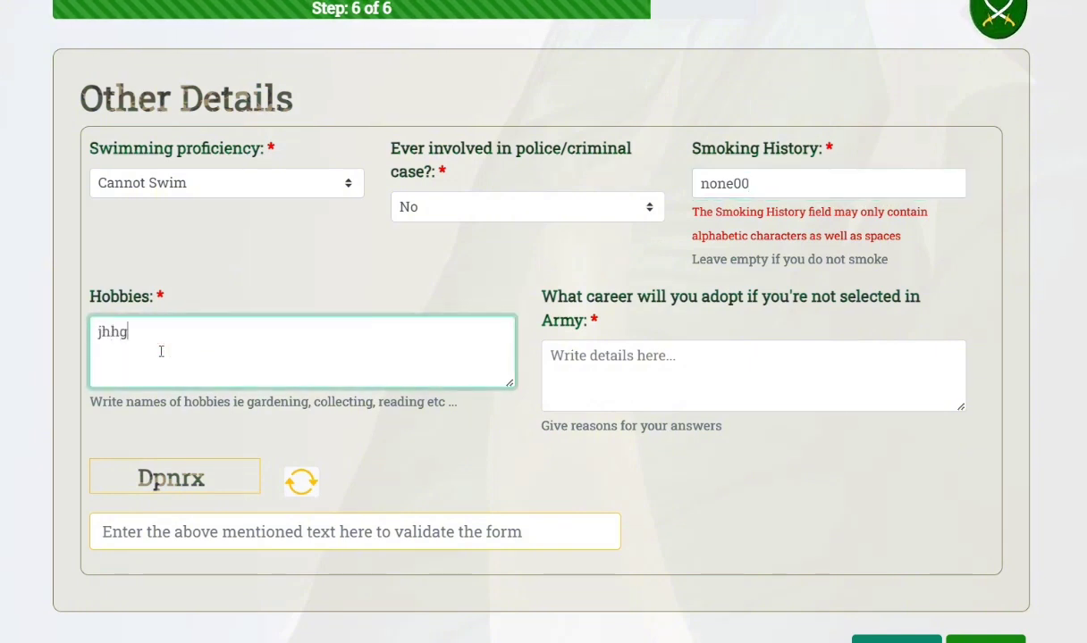
click(651, 379)
text(lghjhgjh)
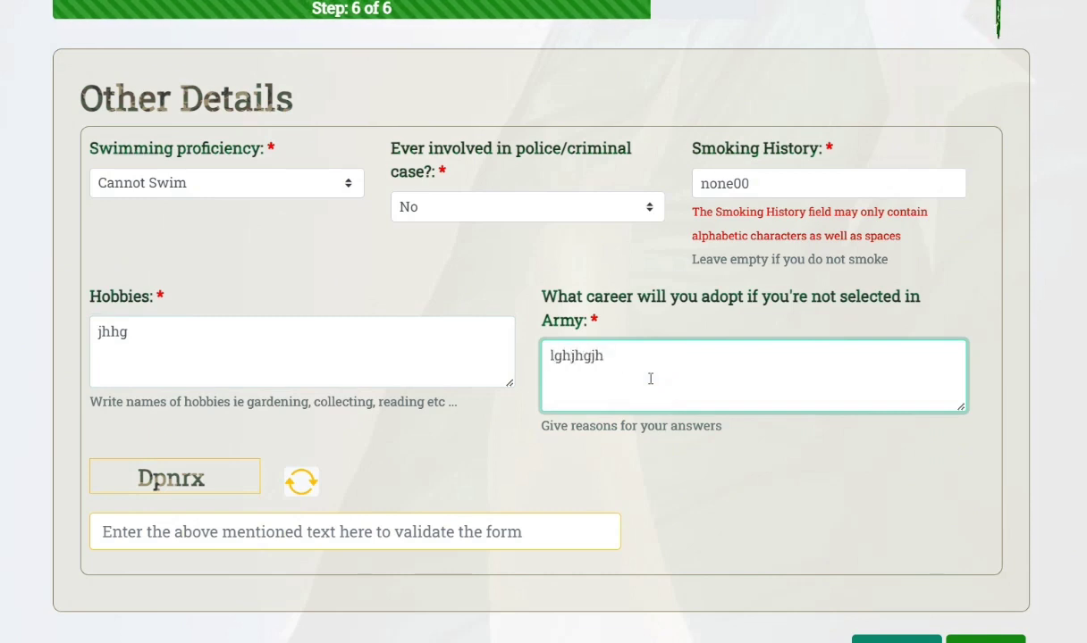
Enter the displayed CAPTCHA text in the validation field and submit the application form.
click(178, 535)
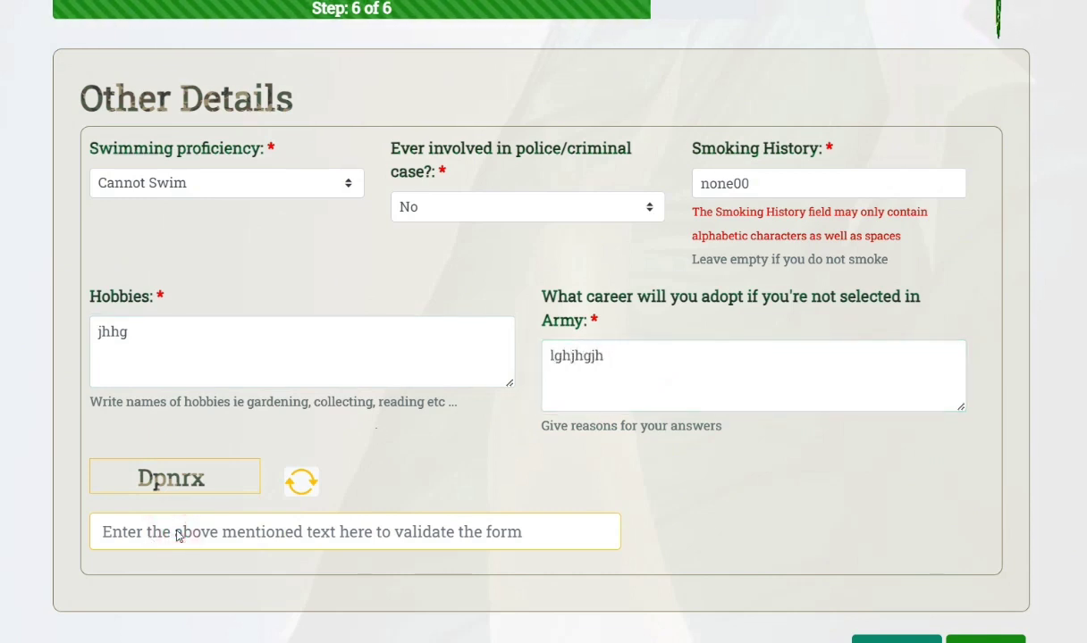
click(176, 532)
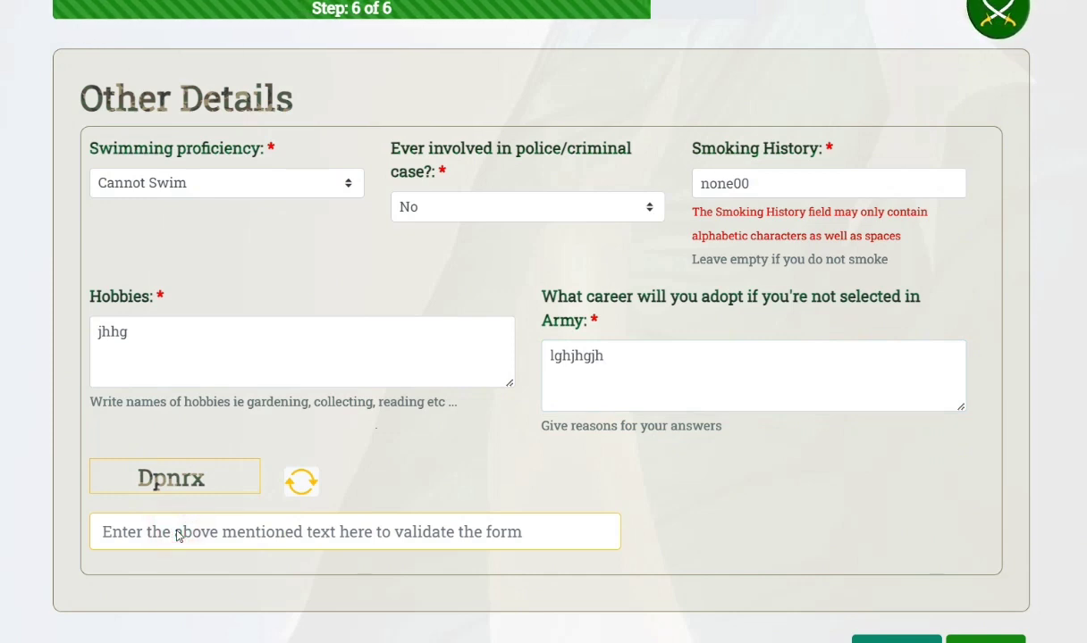
click(259, 530)
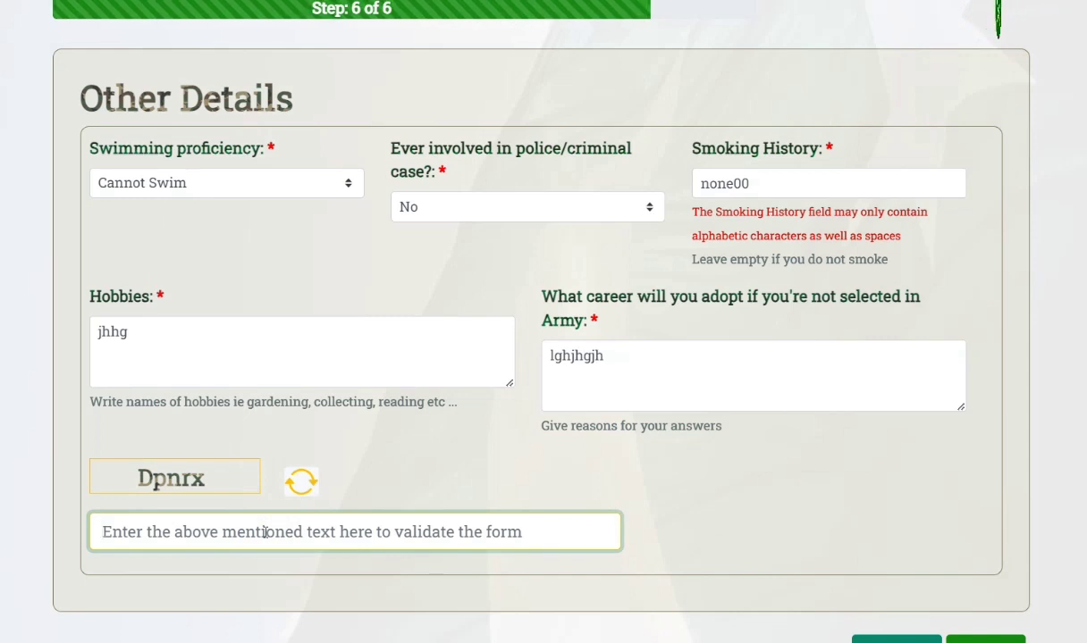
text(Dp)
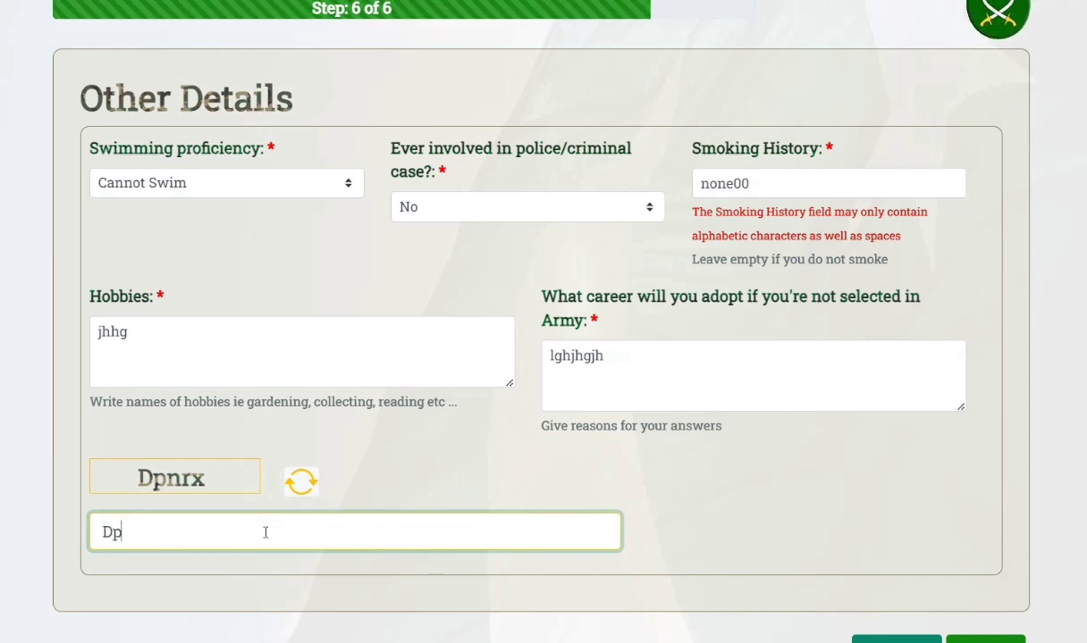
text(nrx)
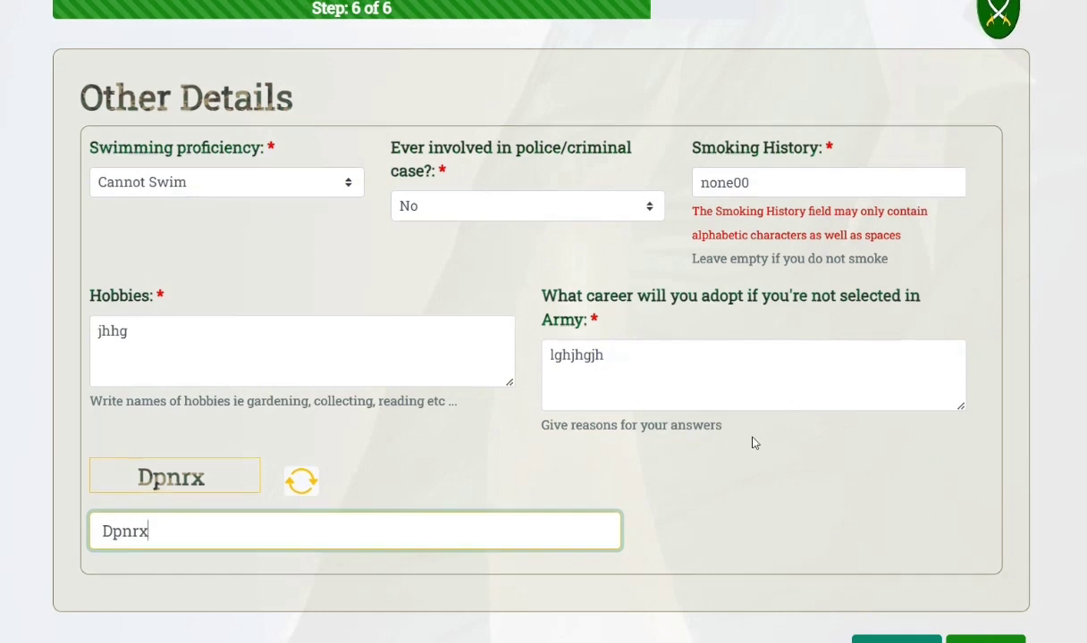
scroll(755, 441, down, 1)
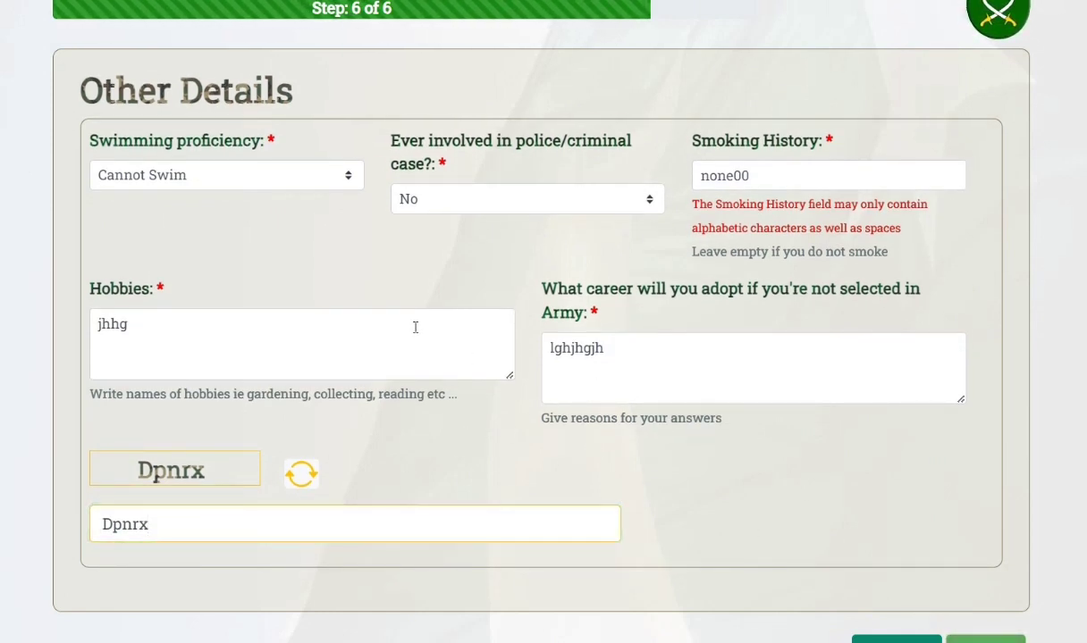
key(Return)
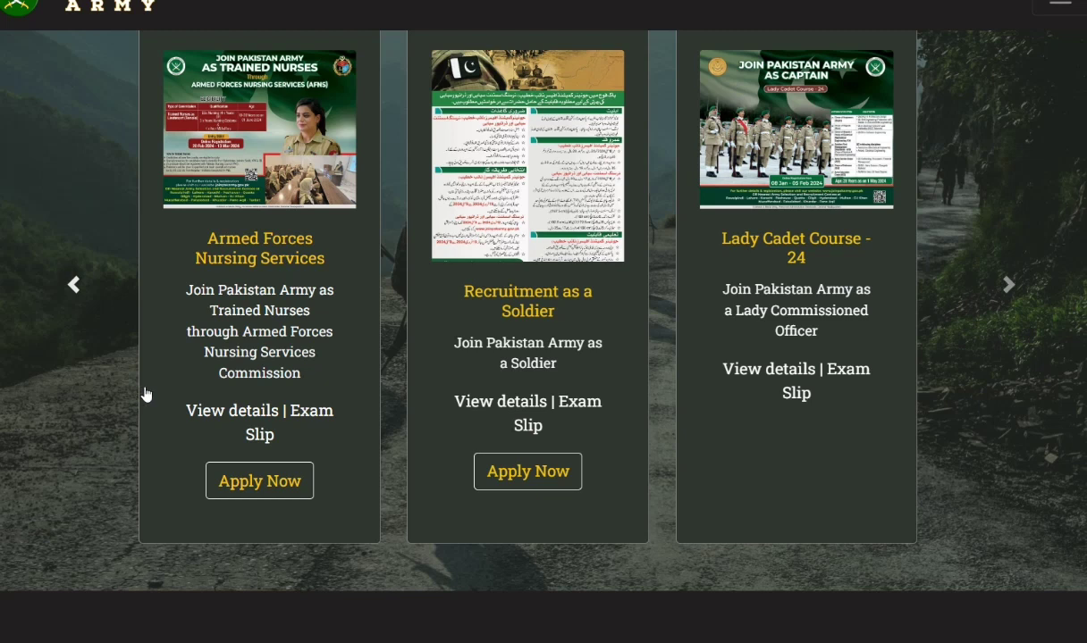
Open the exam slip check for Armed Forces Nursing Services and examine its CNIC, father's CNIC and validation fields.
click(312, 420)
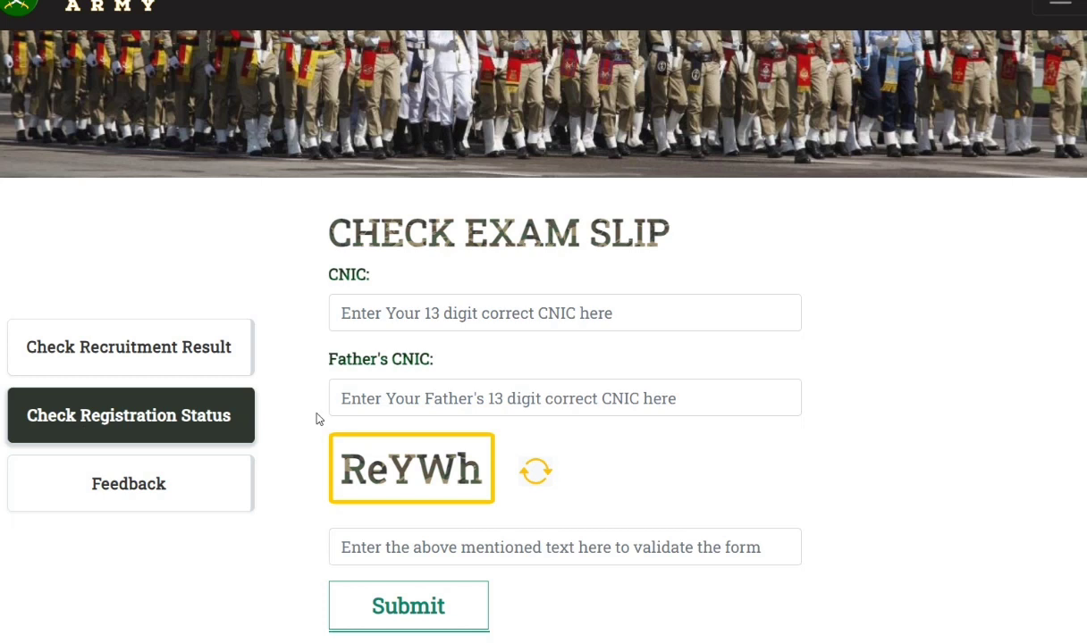
click(427, 354)
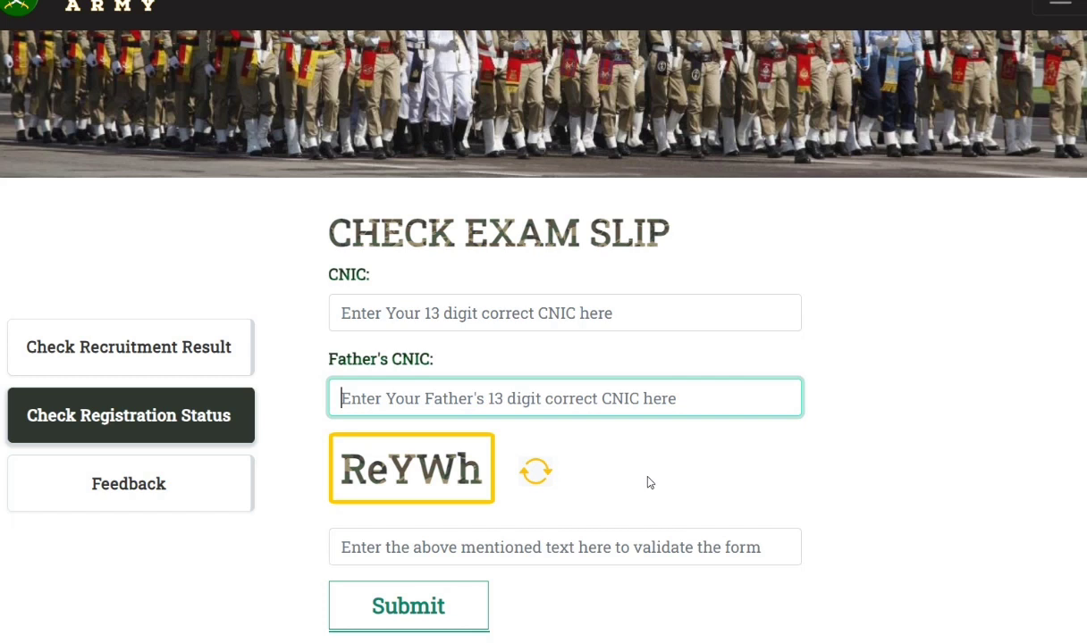
scroll(688, 282, up, 2)
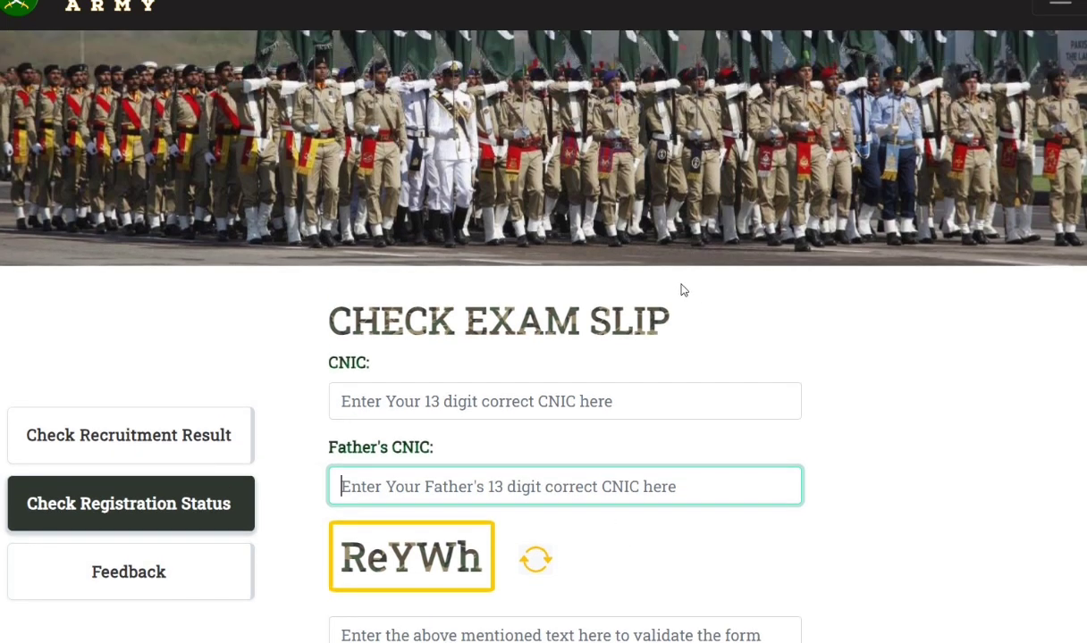
scroll(681, 289, up, 4)
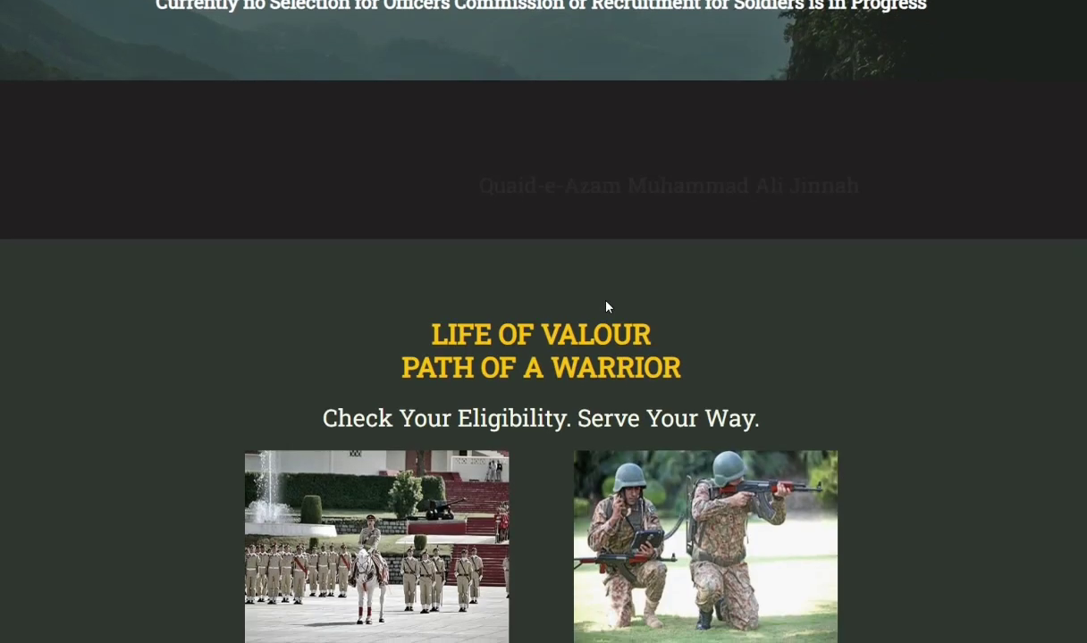
scroll(607, 308, down, 5)
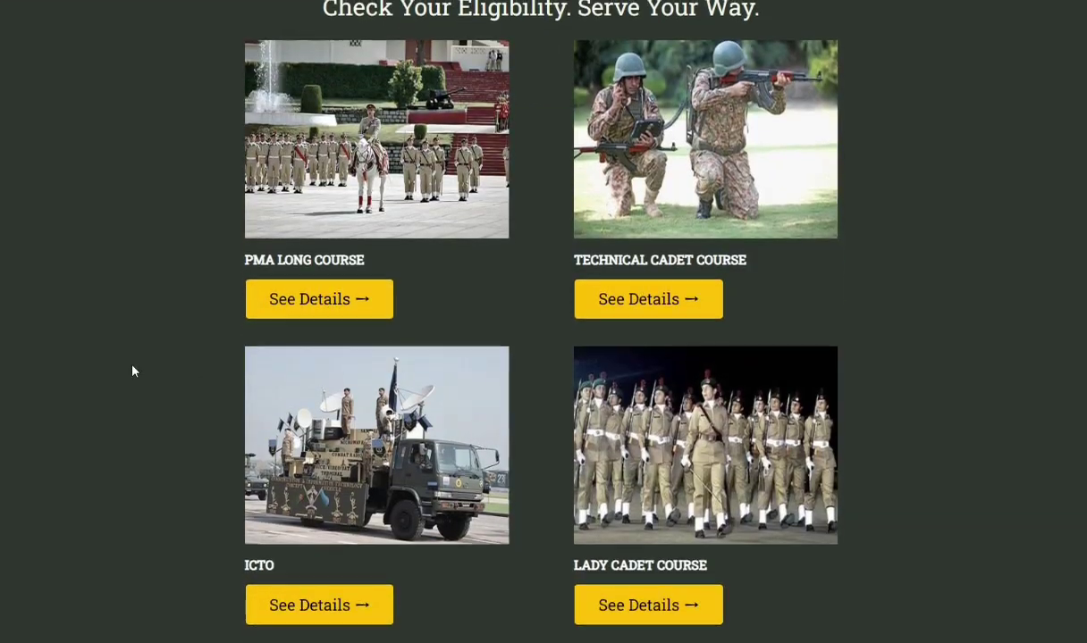
scroll(132, 371, up, 10)
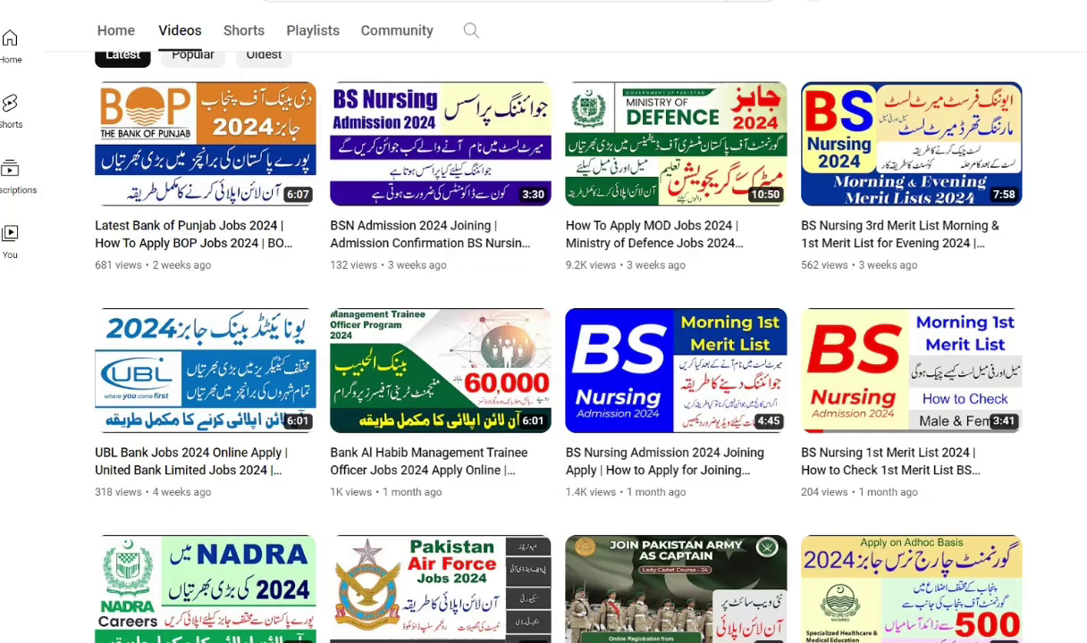
Switch to YouTube and look through the latest videos on the Jobs Counter channel.
scroll(242, 365, up, 4)
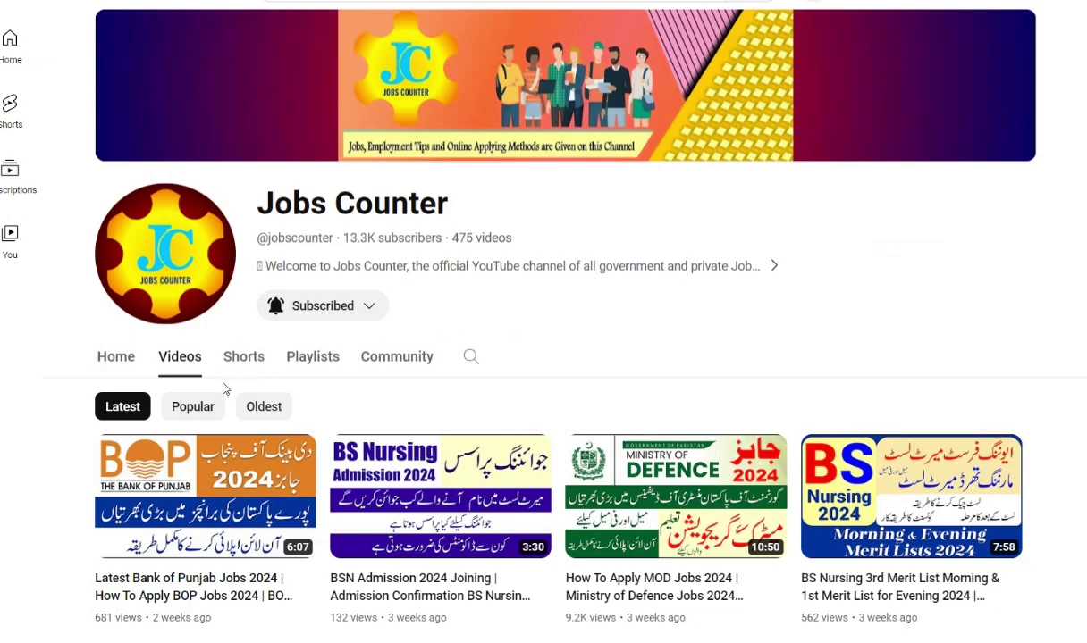
click(268, 322)
scroll(667, 322, down, 8)
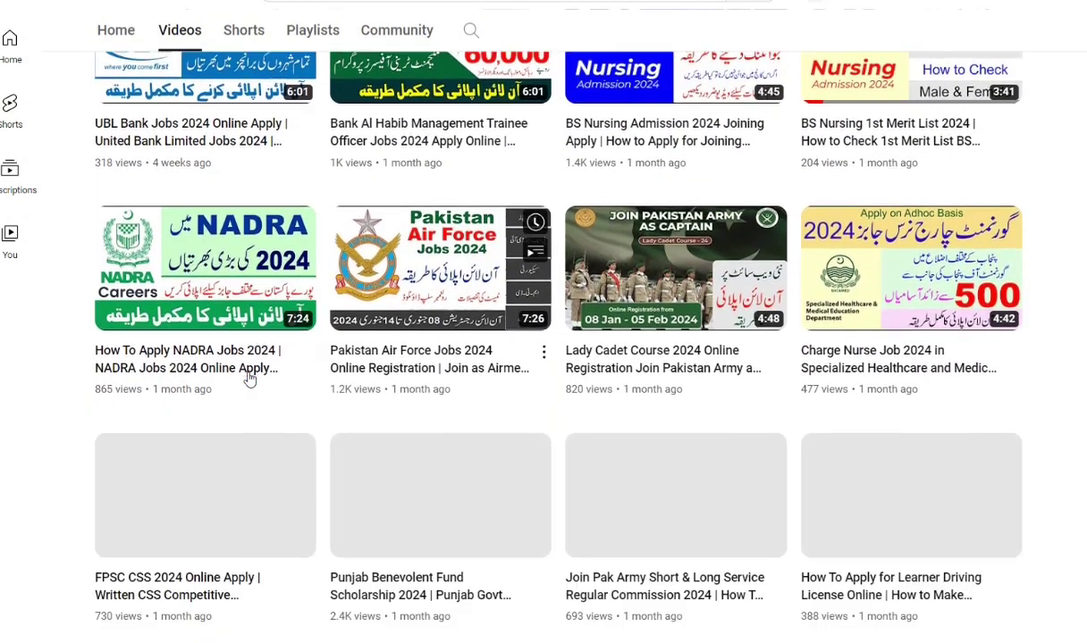
scroll(250, 379, down, 6)
scroll(80, 382, up, 4)
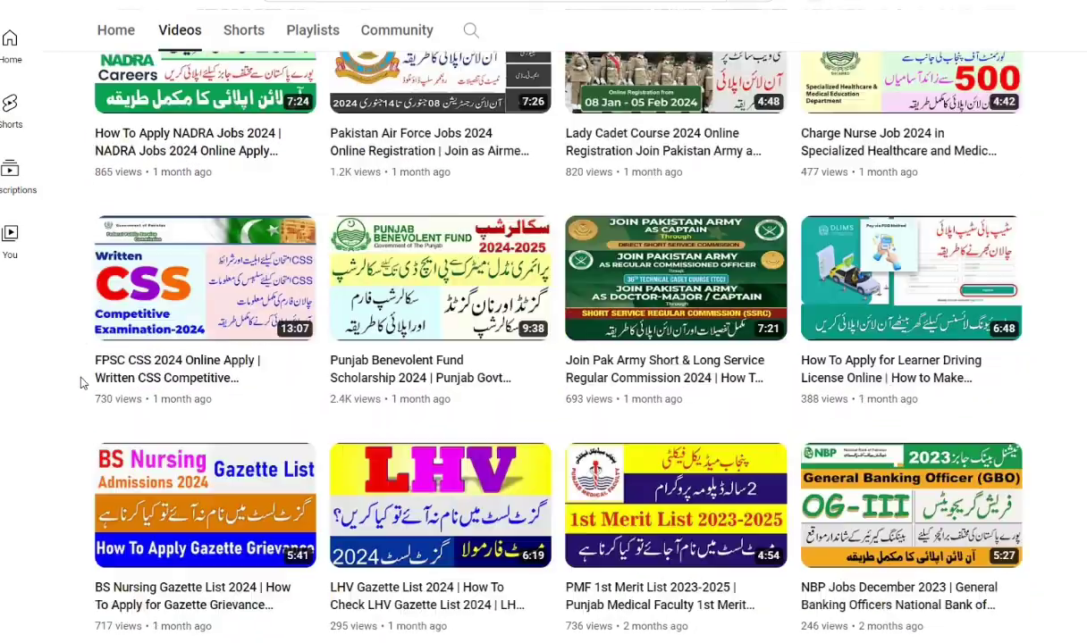
scroll(134, 382, up, 10)
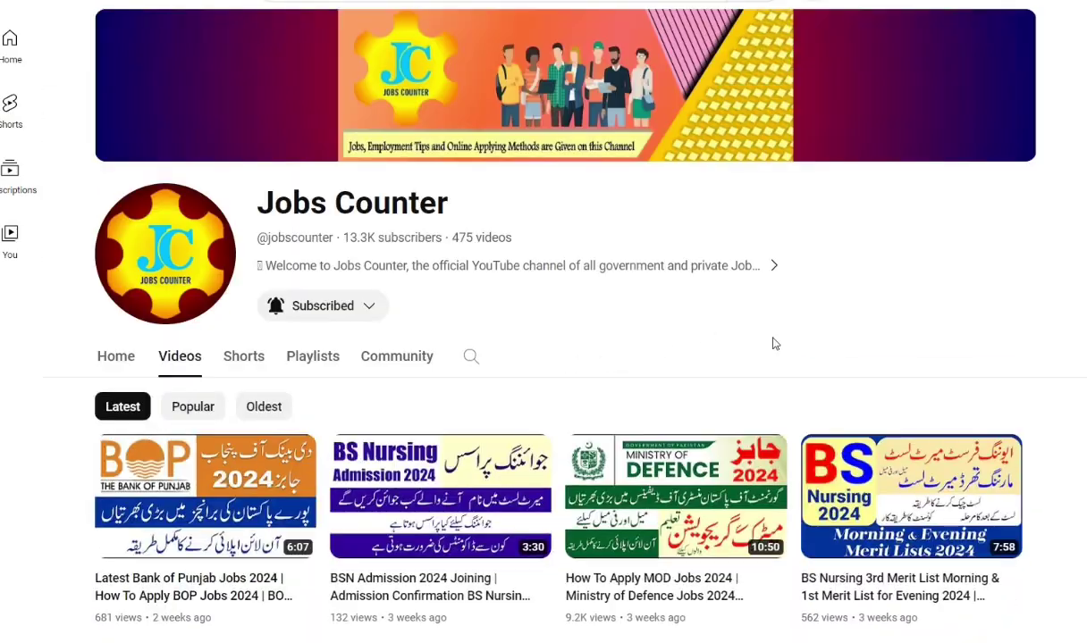